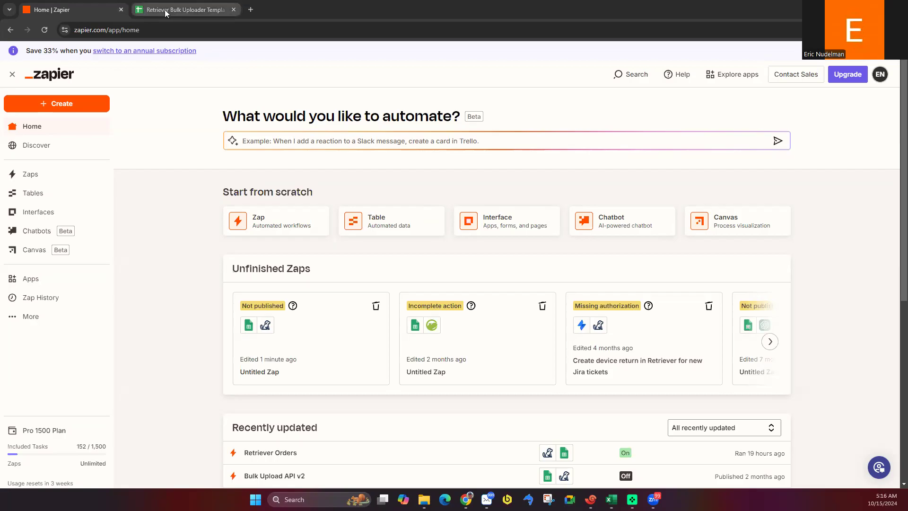
# Step: Switch to the Retriever Bulk Uploader Template spreadsheet and examine the dropdown options for device, disposal, cell phone, warehouse and charger in row 2
pyautogui.click(165, 9)
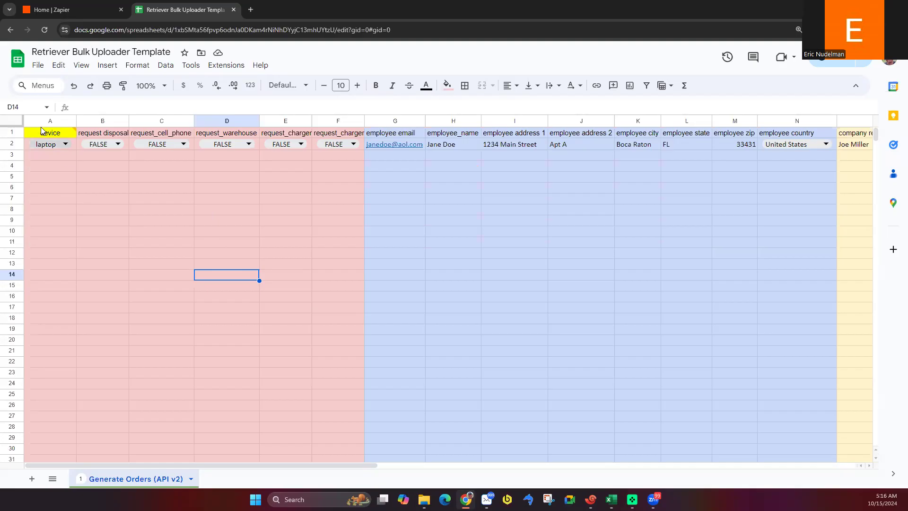
pyautogui.moveTo(41, 136)
pyautogui.click(65, 144)
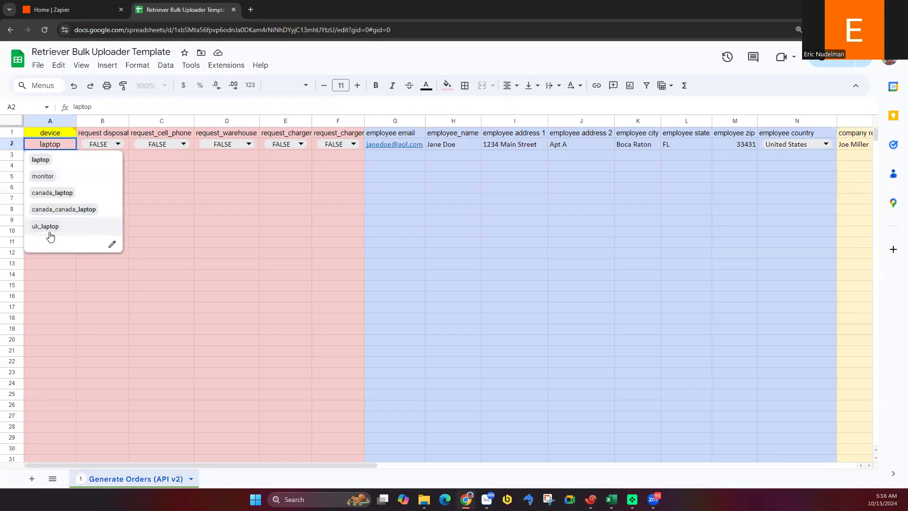
pyautogui.click(118, 144)
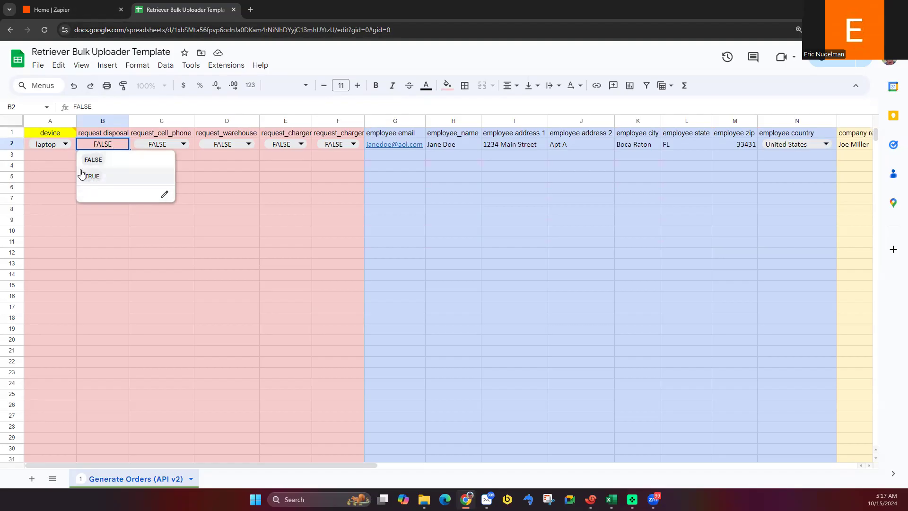
pyautogui.click(169, 144)
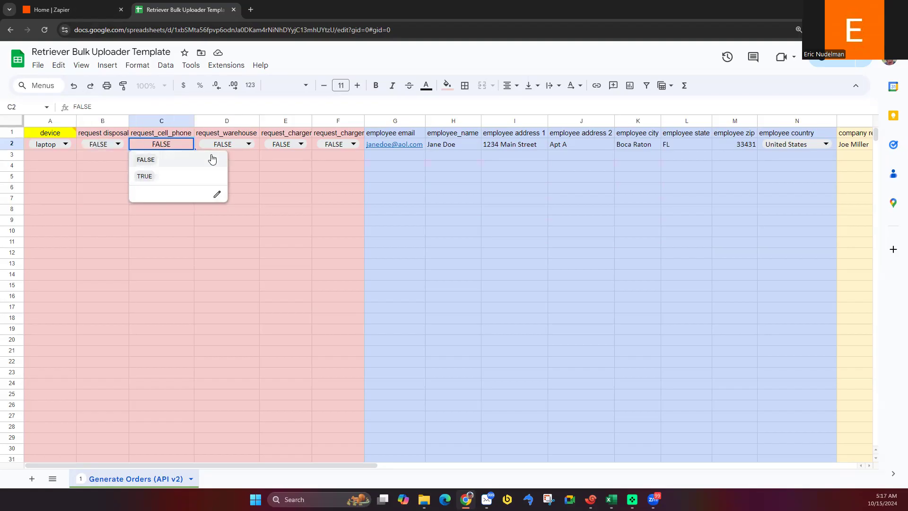
pyautogui.click(240, 145)
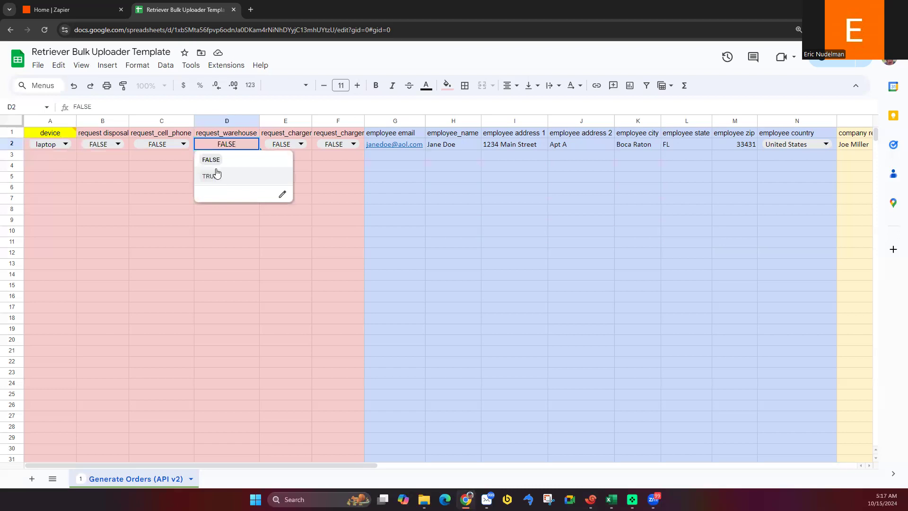
pyautogui.click(296, 143)
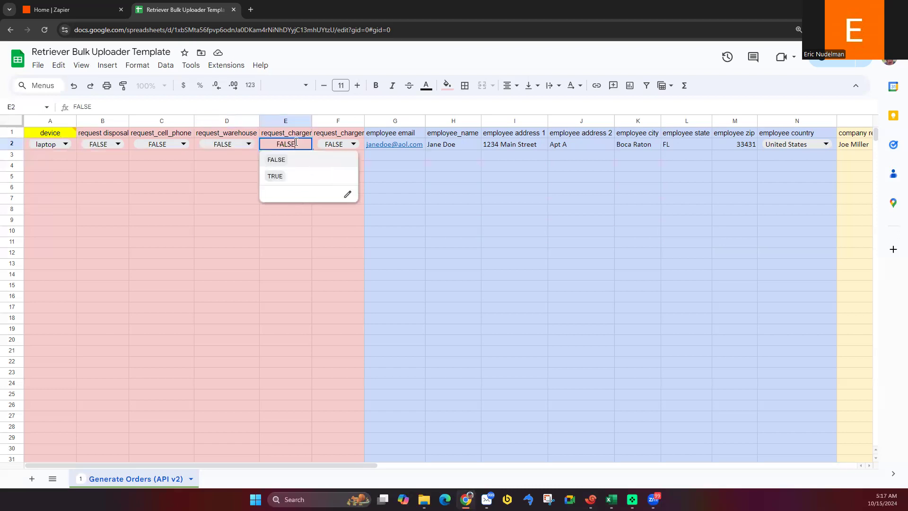
# Step: Delete the duplicate request_charger column F from the sheet
pyautogui.click(331, 120)
pyautogui.rightClick(326, 119)
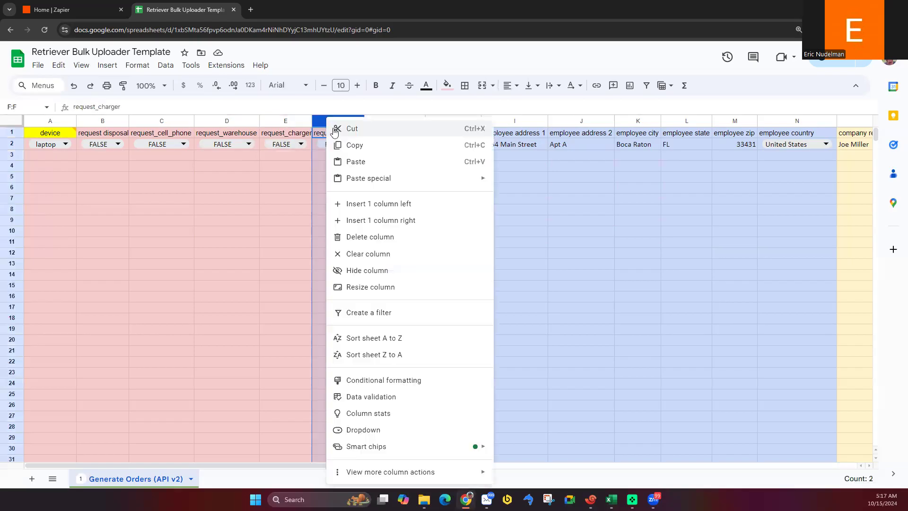
pyautogui.click(378, 238)
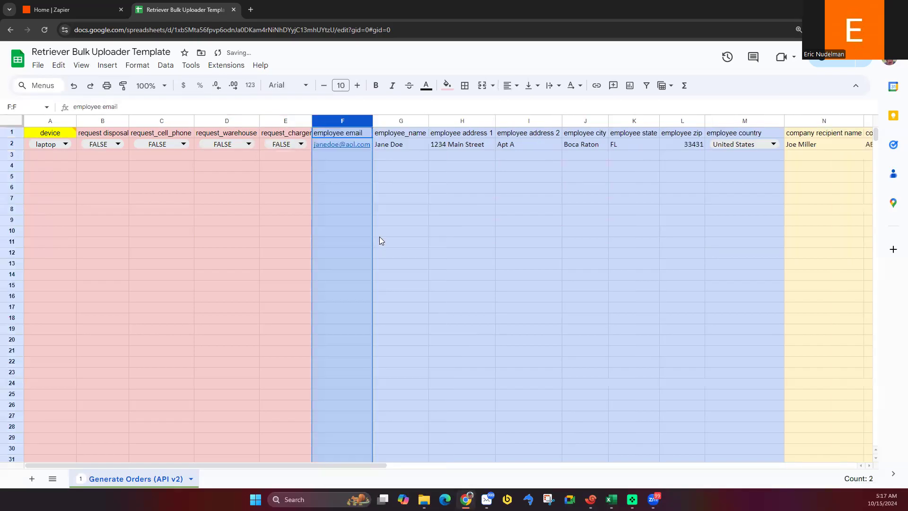
# Step: Fit column E to its header text and set request_charger in row 2 to TRUE
pyautogui.doubleClick(311, 121)
pyautogui.click(302, 145)
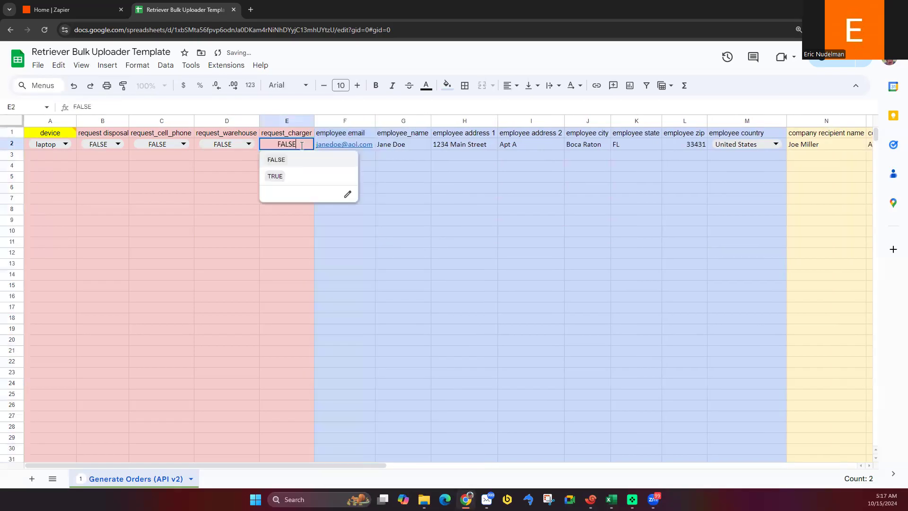
pyautogui.click(296, 178)
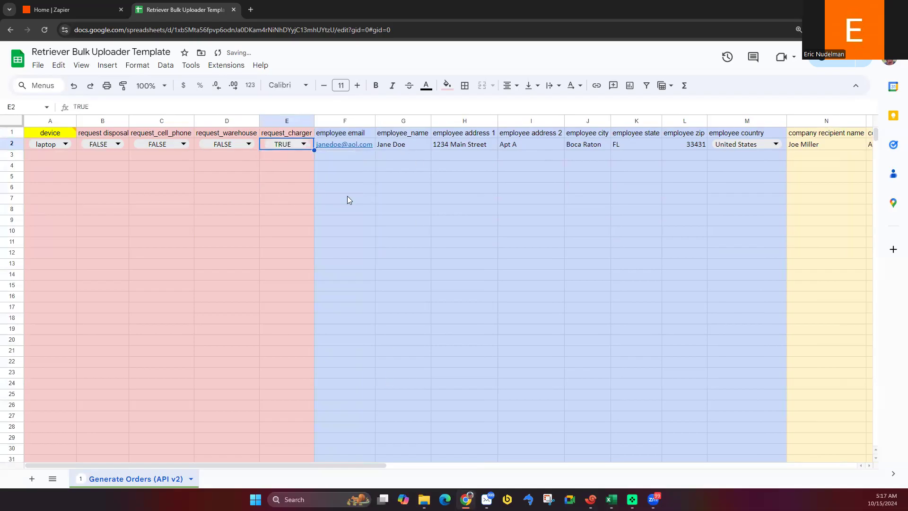
# Step: Examine the company return columns through the notification email, comparing the company name and company display name fields
pyautogui.moveTo(359, 465); pyautogui.dragTo(609, 476)
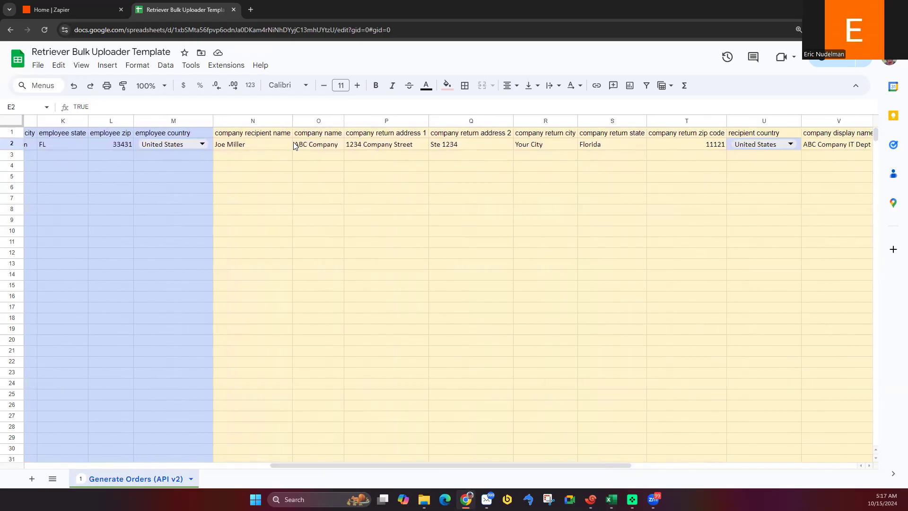
pyautogui.moveTo(397, 471); pyautogui.dragTo(518, 463)
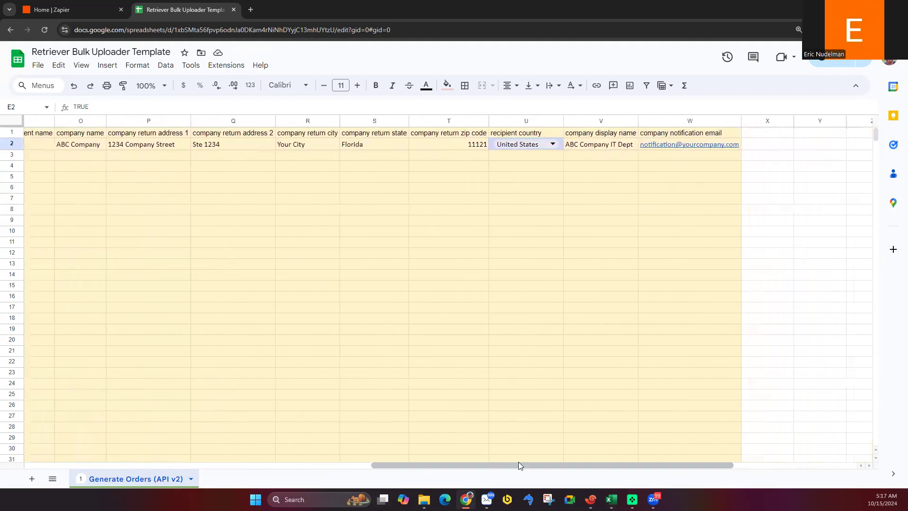
pyautogui.click(594, 122)
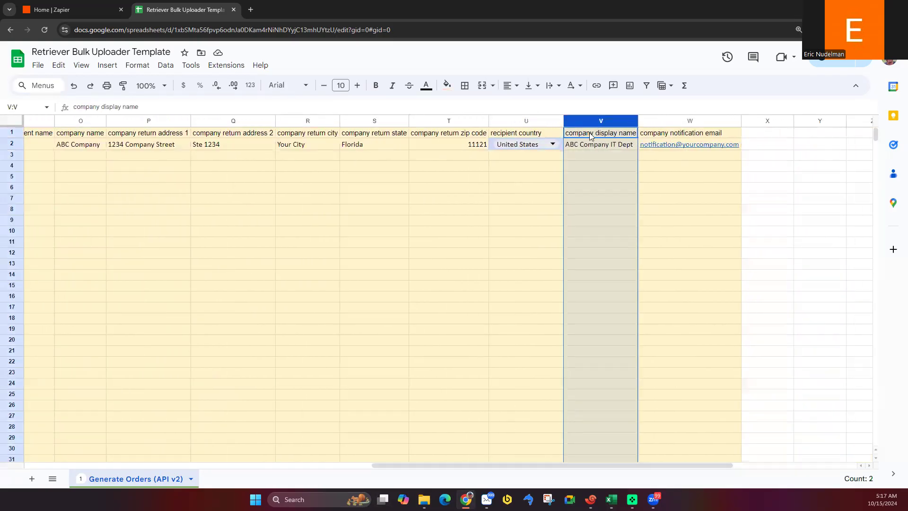
pyautogui.click(70, 118)
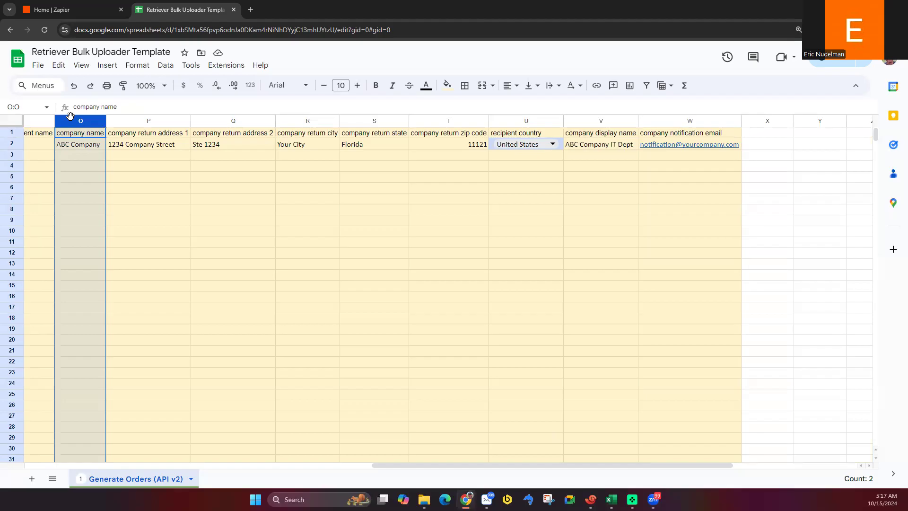
pyautogui.click(586, 120)
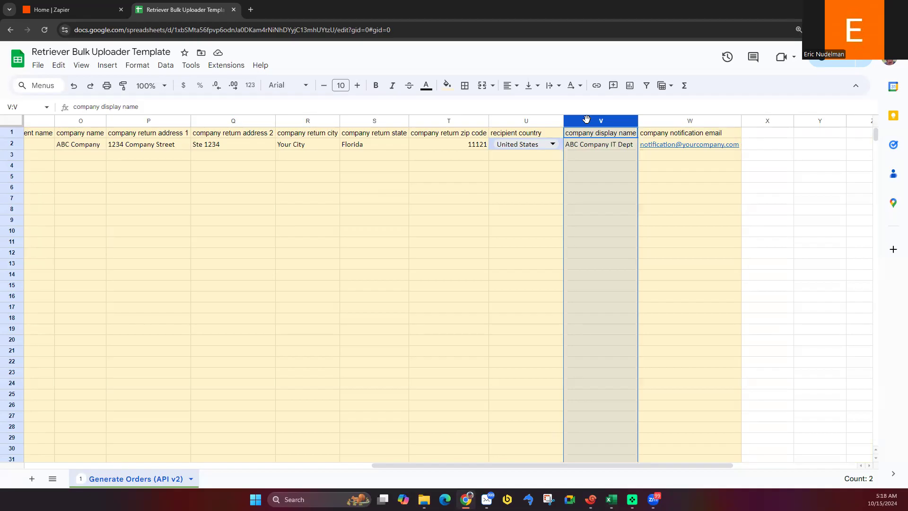
pyautogui.click(585, 147)
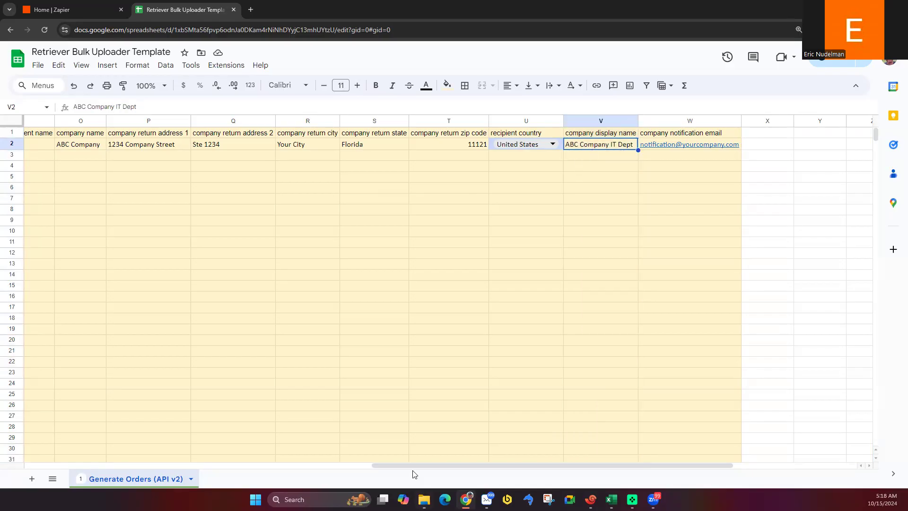
pyautogui.moveTo(418, 466); pyautogui.dragTo(68, 478)
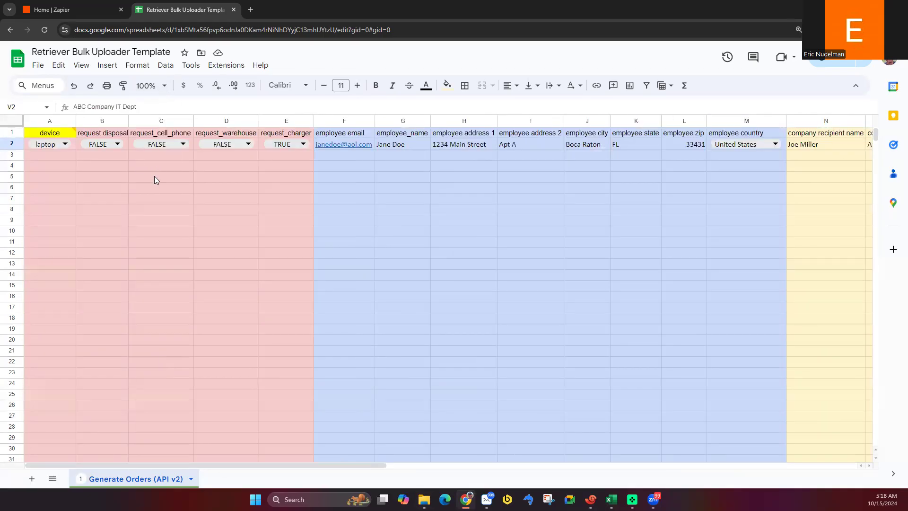
# Step: Switch to Zapier and create a new Zap with Google Sheets as its trigger app
pyautogui.click(79, 8)
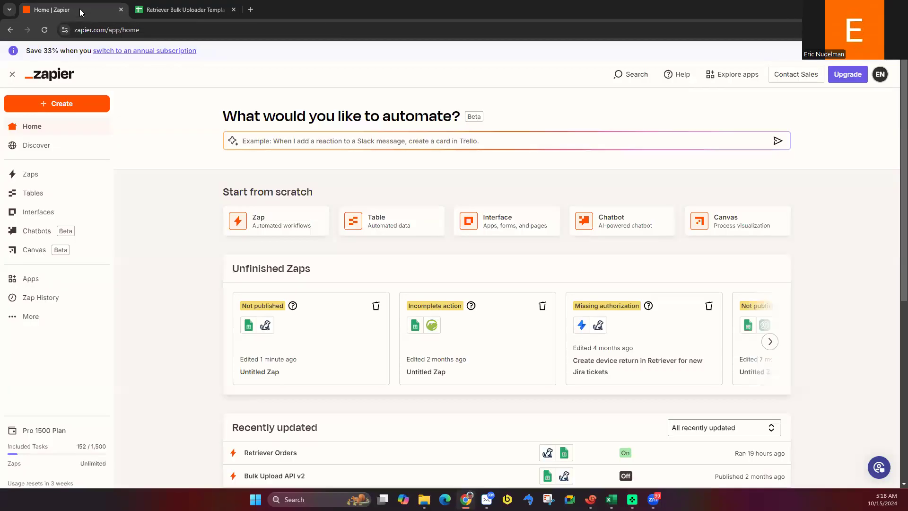
pyautogui.click(48, 105)
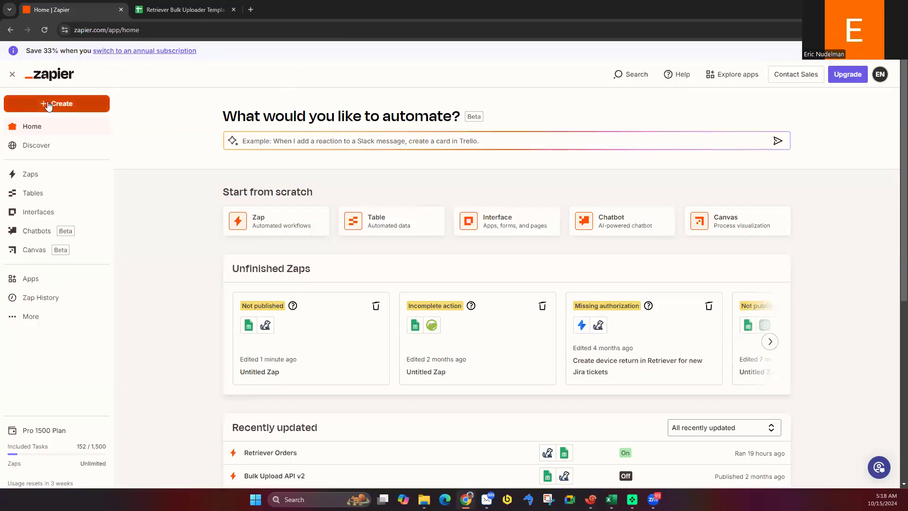
pyautogui.click(45, 141)
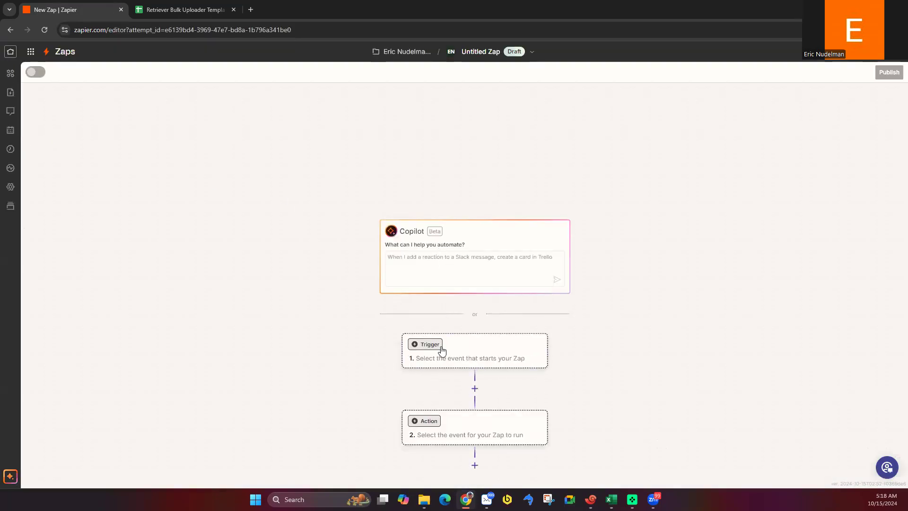
pyautogui.click(438, 351)
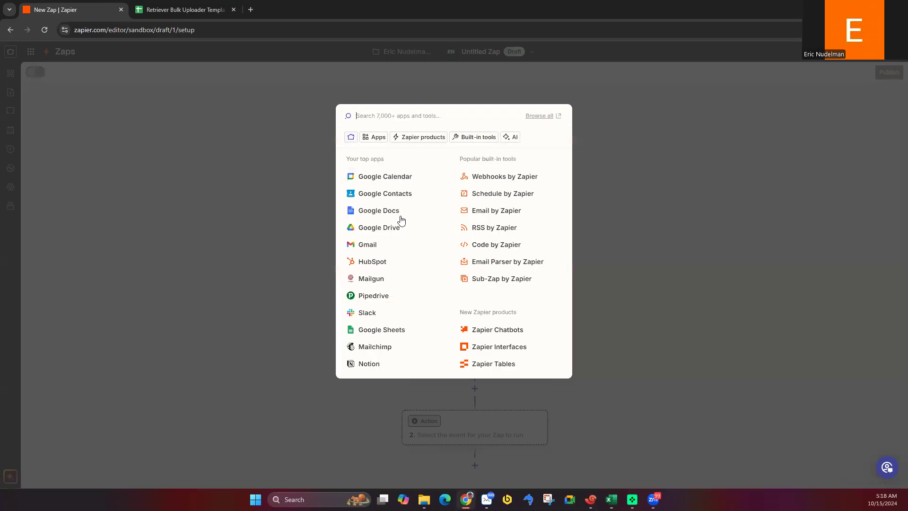
pyautogui.click(389, 332)
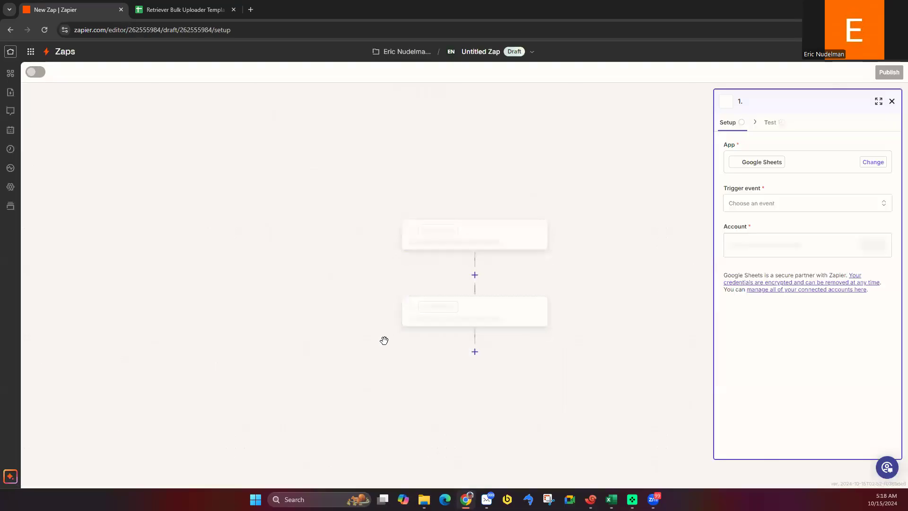
# Step: Set the trigger event to New Spreadsheet Row and select the helloretriever Google Sheets account
pyautogui.click(854, 202)
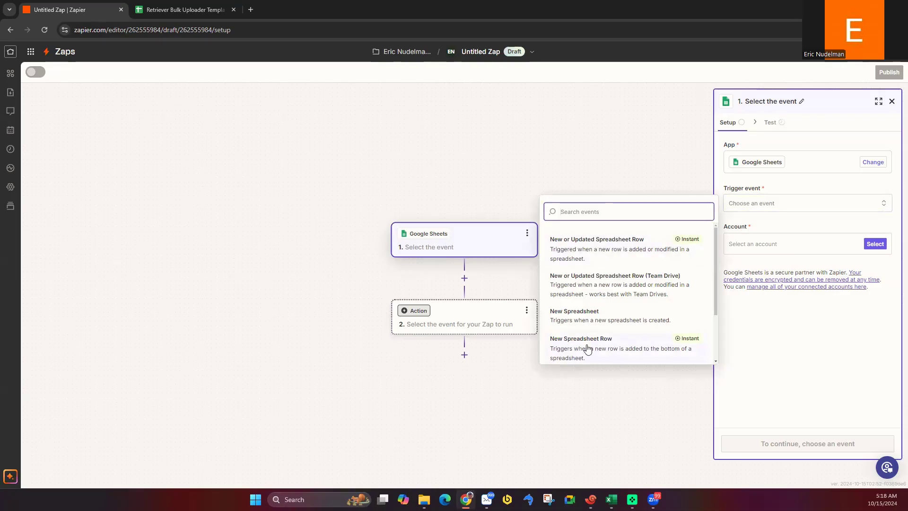
pyautogui.click(608, 343)
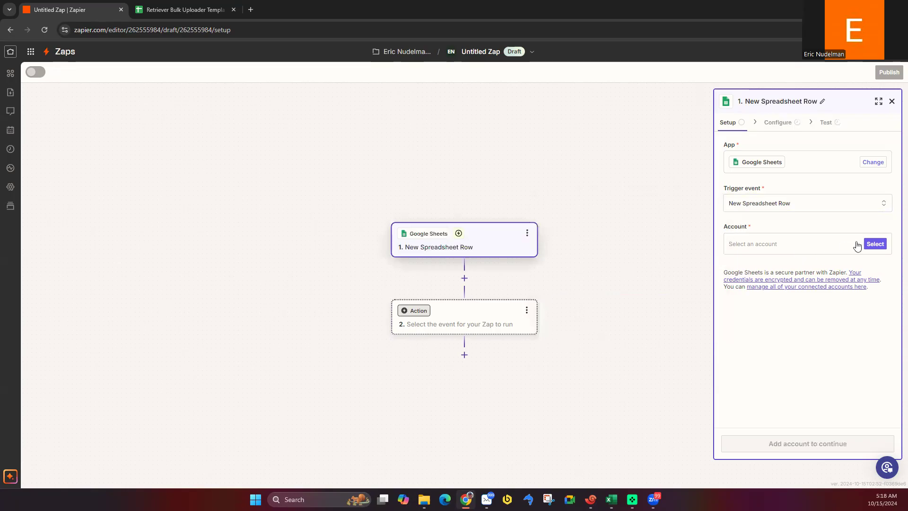
pyautogui.click(881, 243)
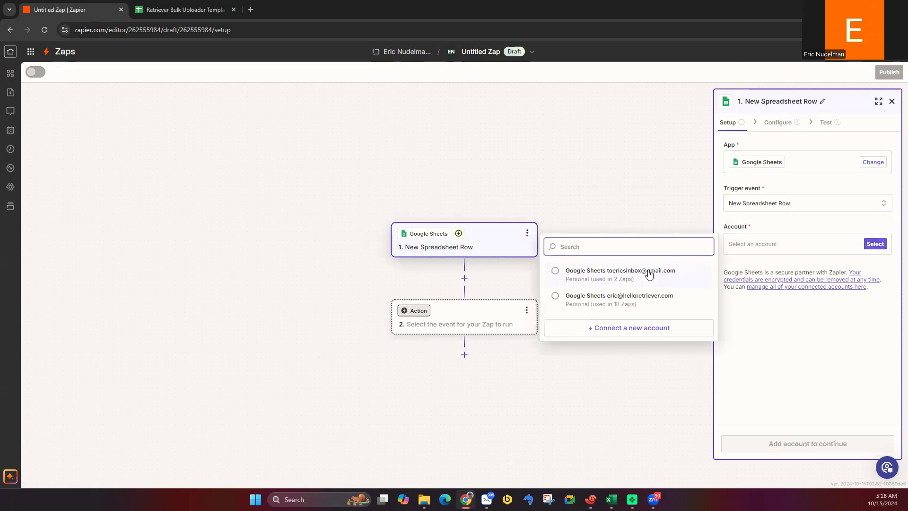
pyautogui.click(613, 296)
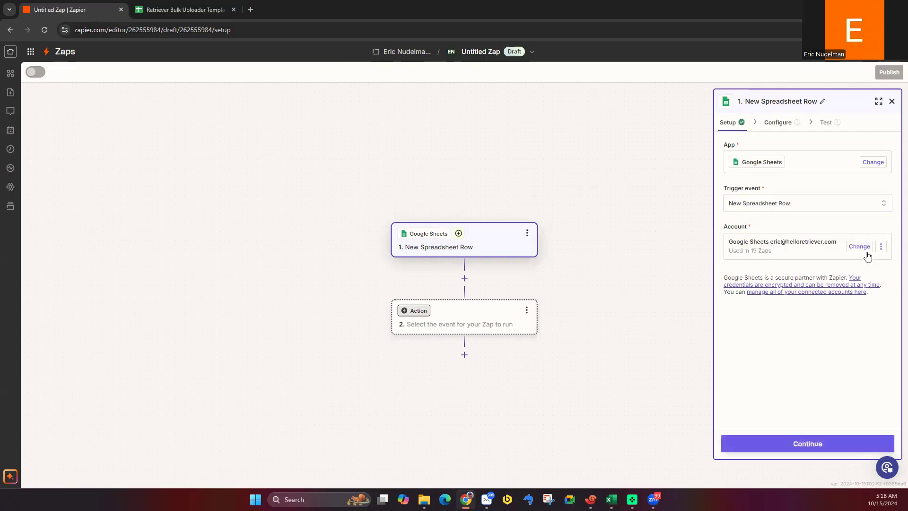
pyautogui.click(817, 443)
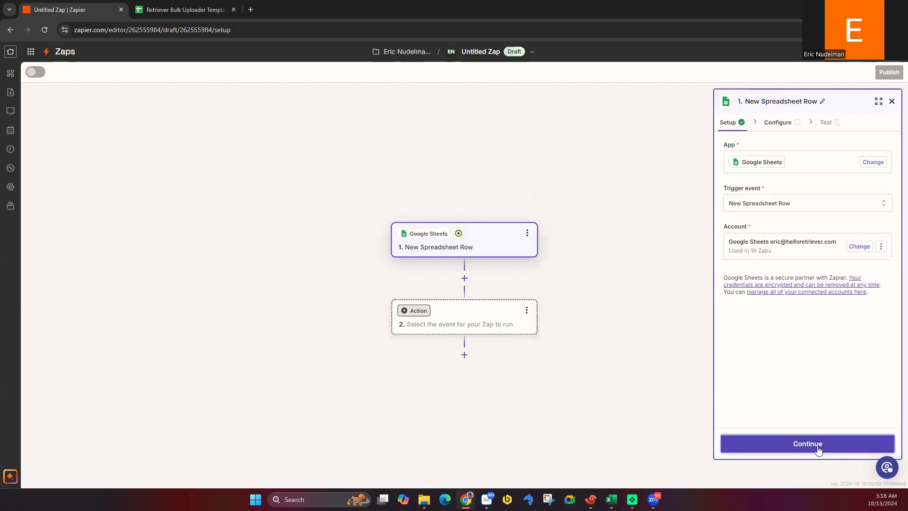
# Step: Configure the trigger to use the Retriever Bulk Uploader Template spreadsheet and the Generate Orders (API v2) worksheet
pyautogui.click(871, 205)
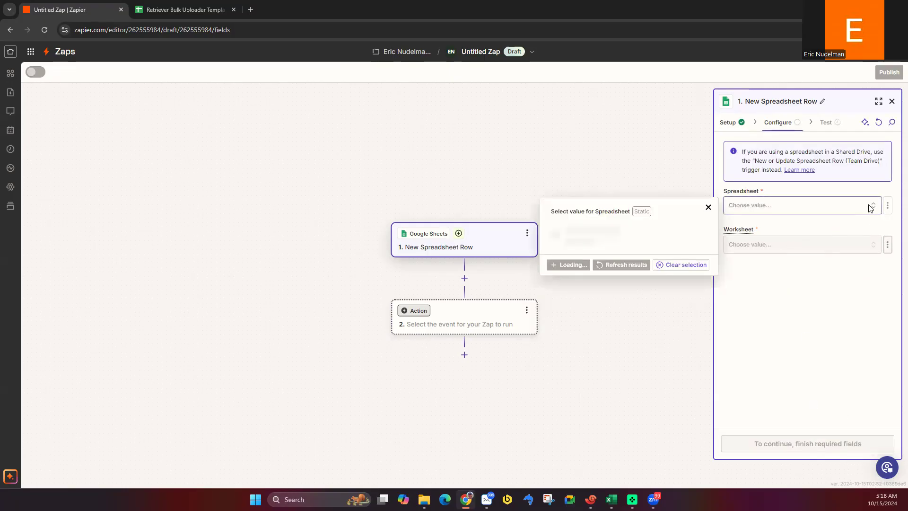
pyautogui.click(598, 284)
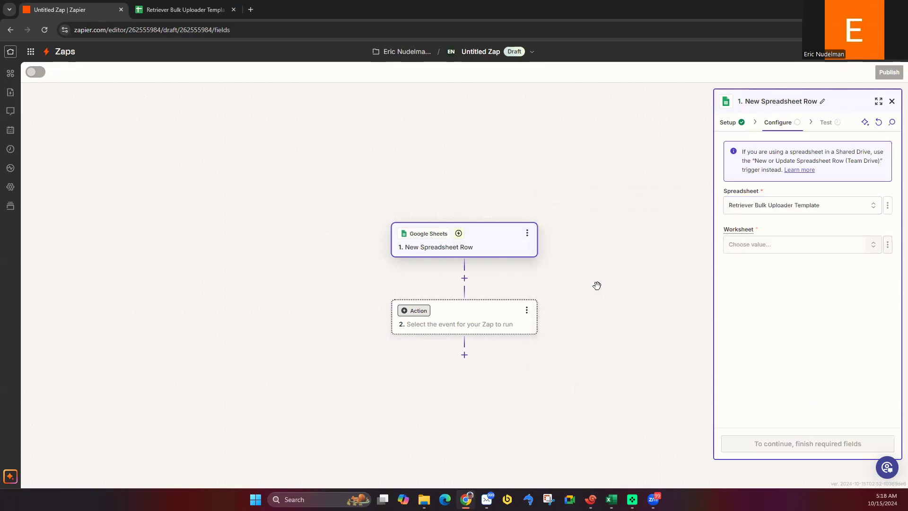
pyautogui.click(818, 246)
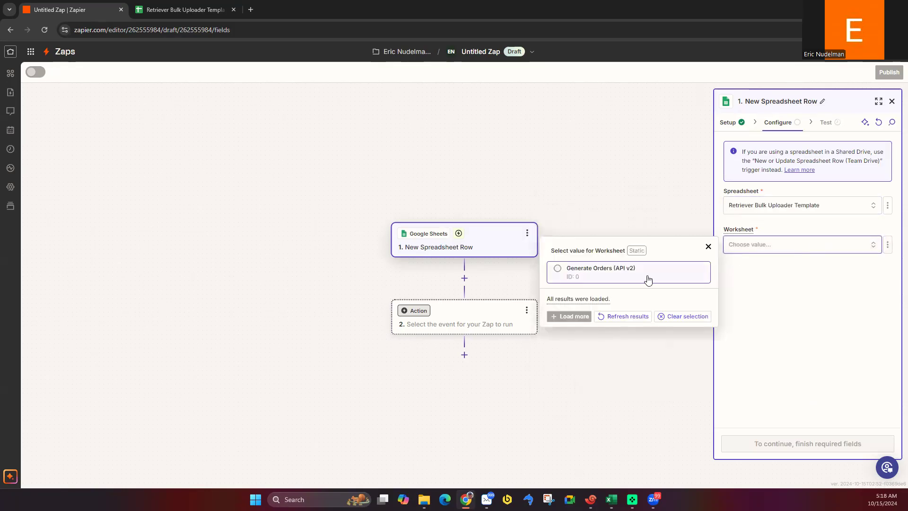
pyautogui.click(605, 273)
pyautogui.click(792, 445)
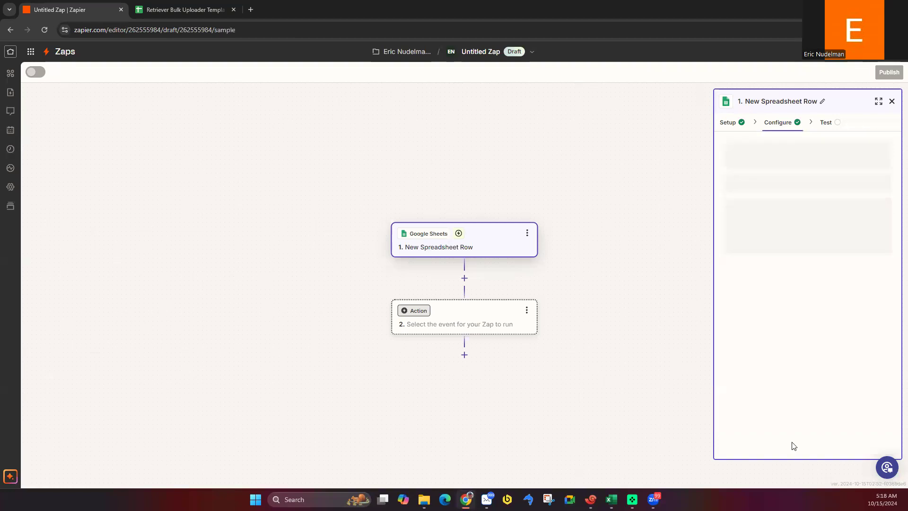
# Step: Test the trigger and check the Spreadsheet Row A record's fields against the source spreadsheet
pyautogui.click(792, 444)
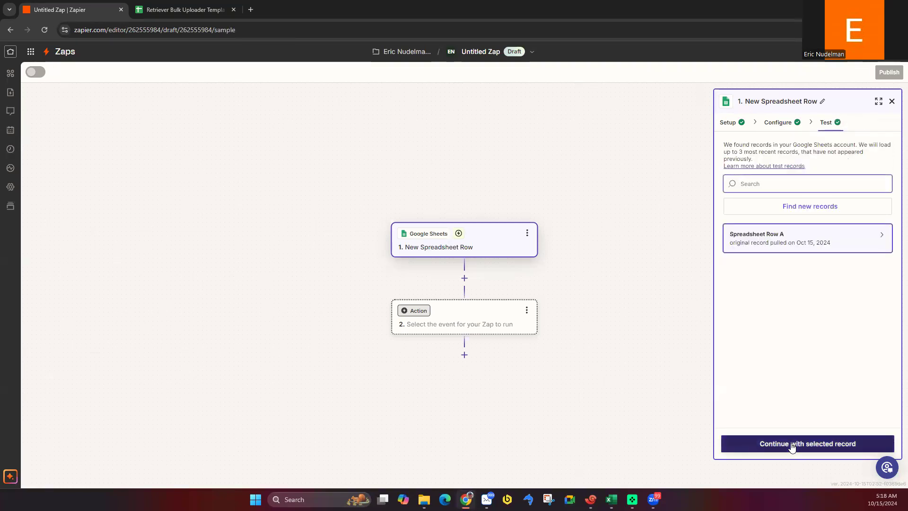
pyautogui.click(816, 243)
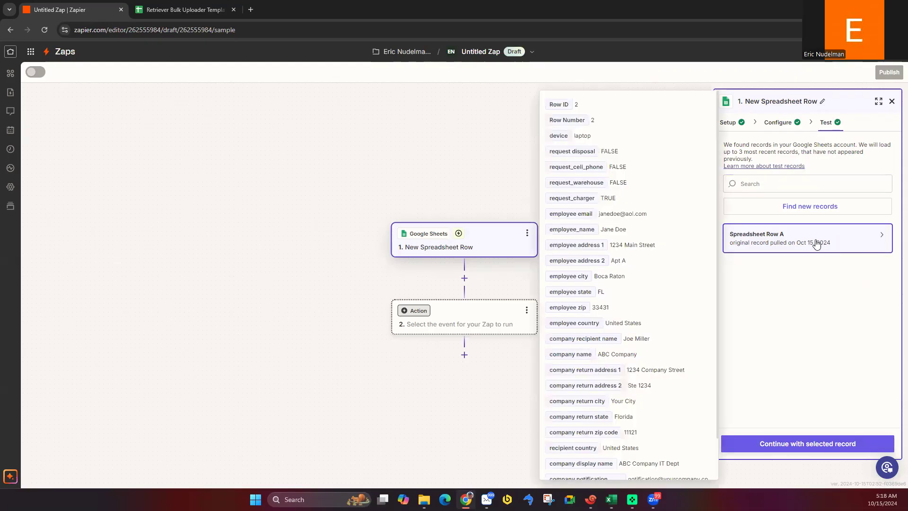
pyautogui.click(203, 8)
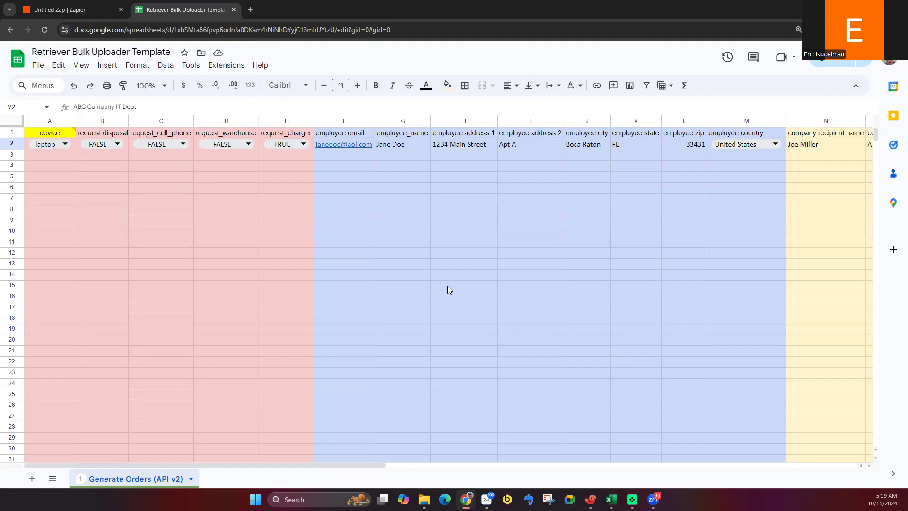
pyautogui.click(71, 10)
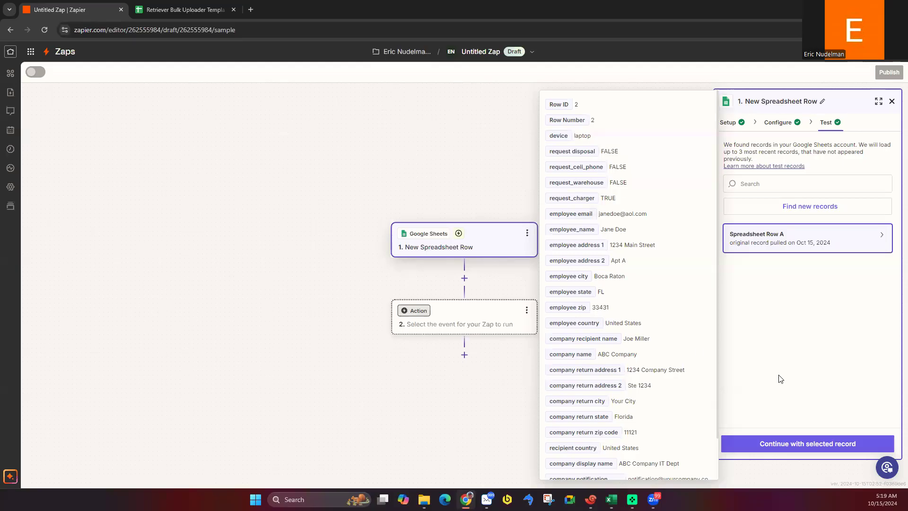
# Step: Continue with the selected record and add a Retriever (1.1.0) action with the Create Device Return event
pyautogui.click(786, 441)
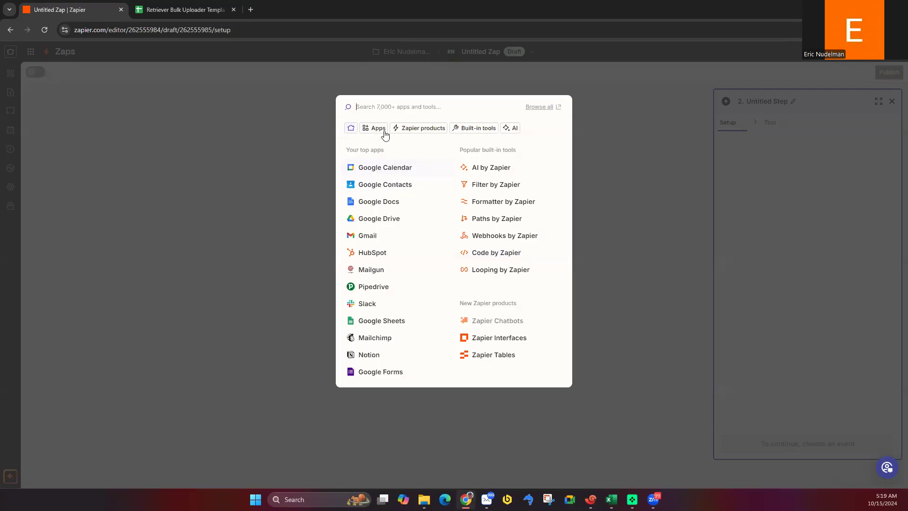
pyautogui.write('retriever')
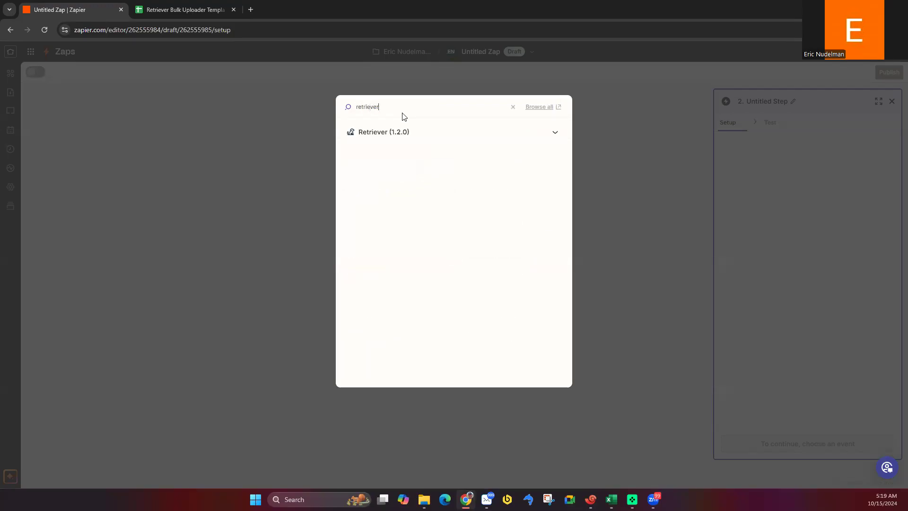
pyautogui.click(554, 133)
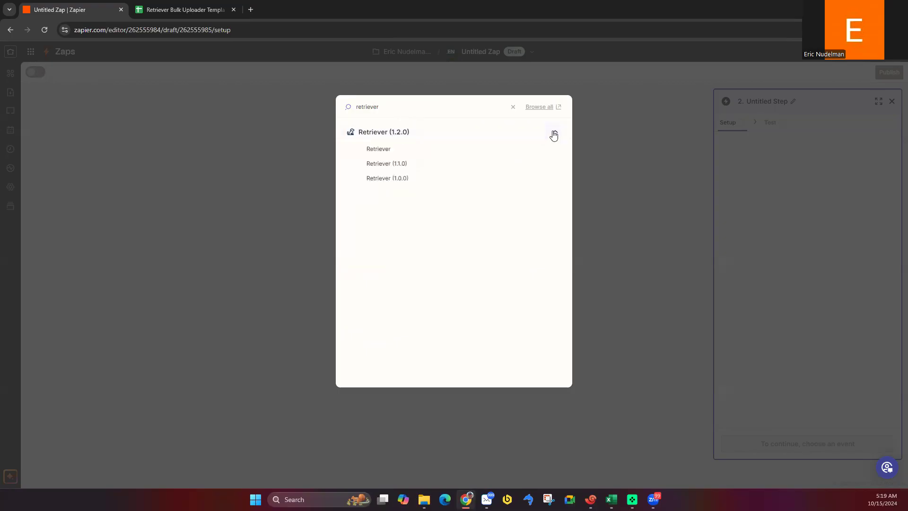
pyautogui.click(405, 164)
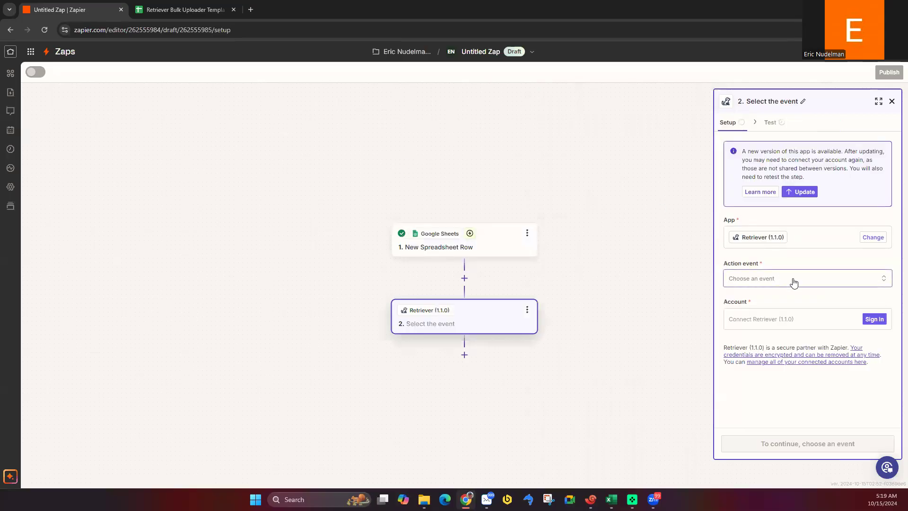
pyautogui.click(794, 283)
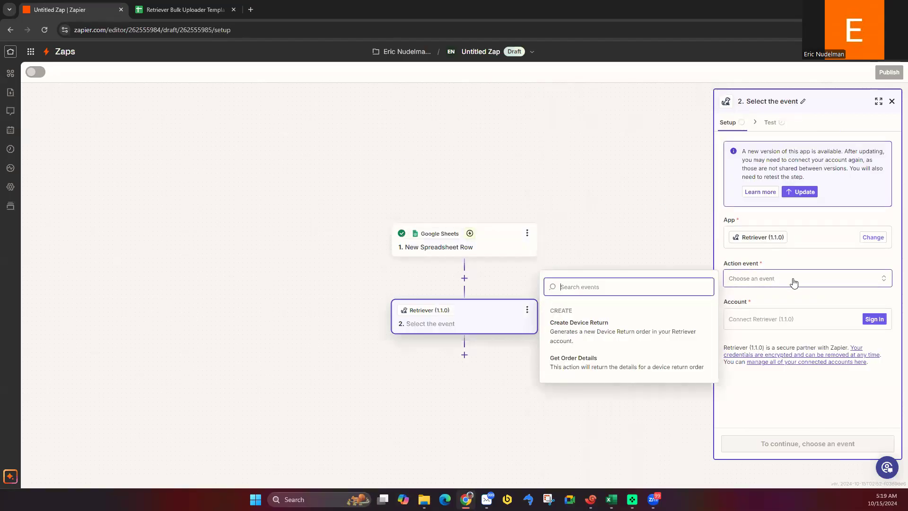
pyautogui.click(621, 331)
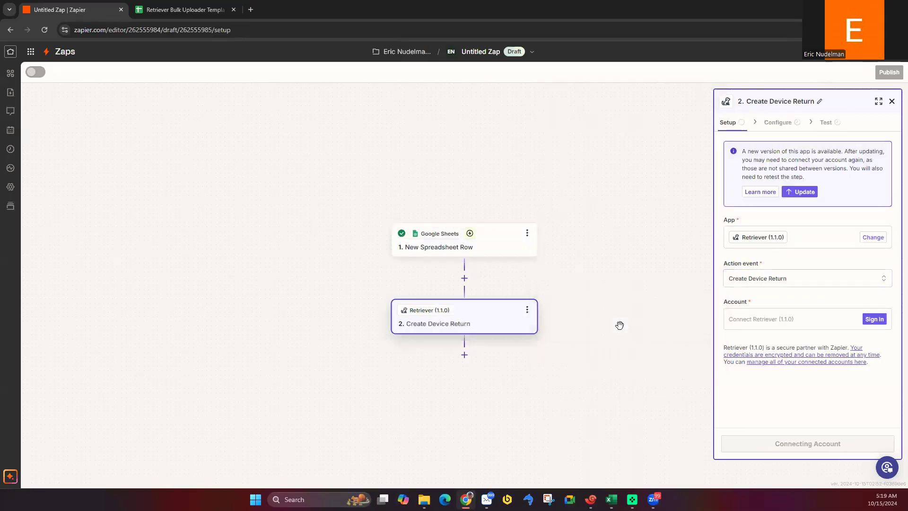
# Step: Connect the Retriever (1.1.0) account to the Create Device Return action and continue to its field configuration
pyautogui.click(874, 319)
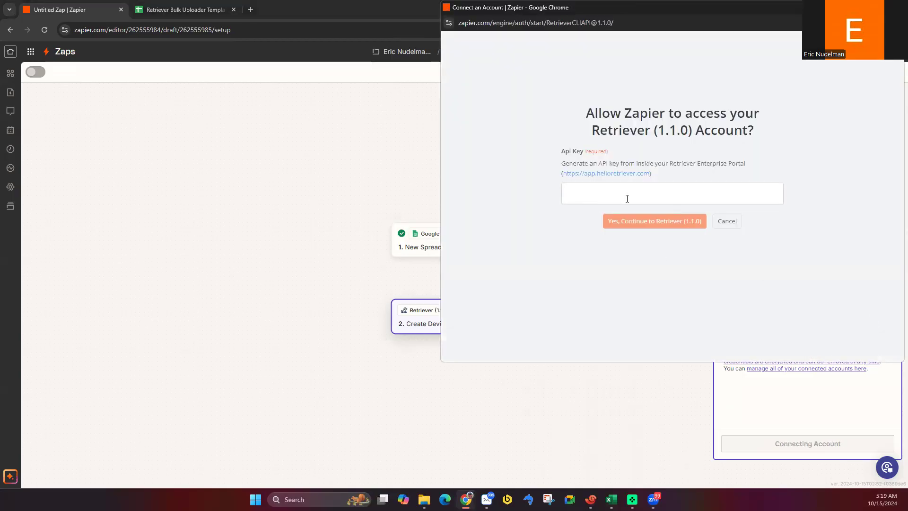
pyautogui.click(726, 221)
pyautogui.click(874, 320)
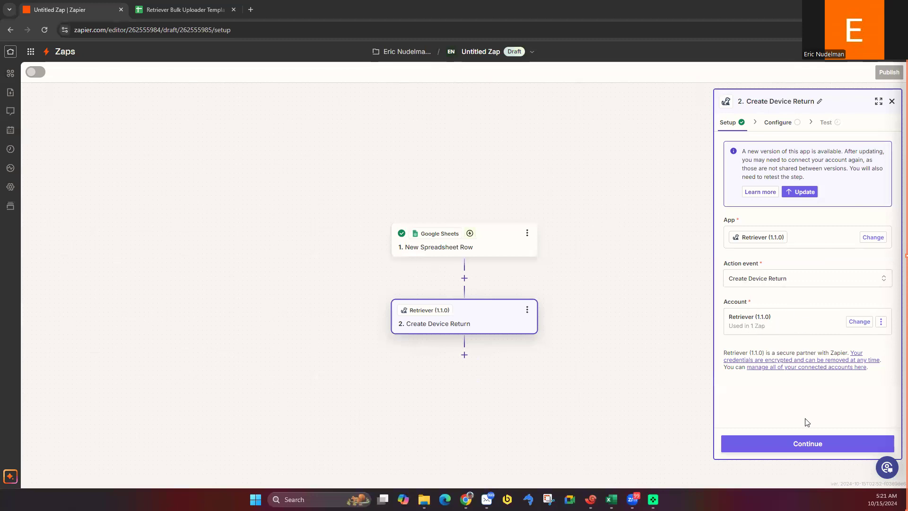
pyautogui.click(804, 448)
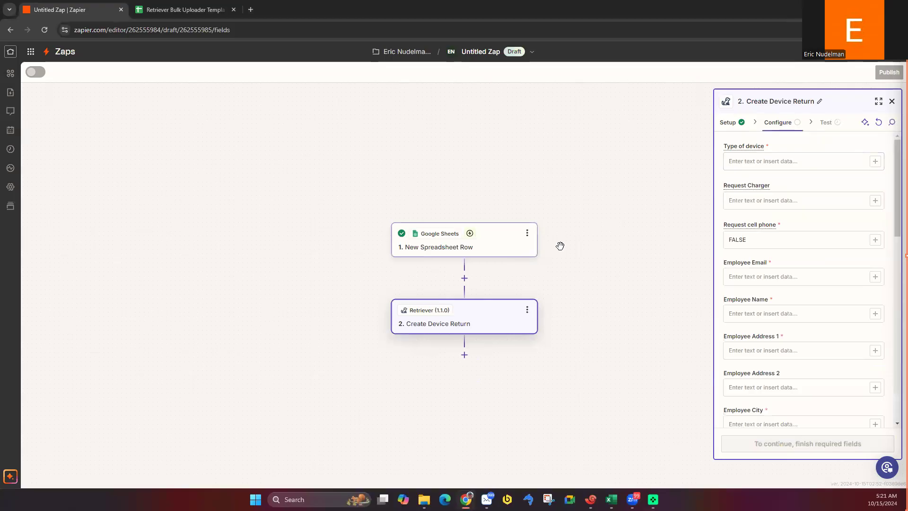
# Step: Map Type of device, Request Charger and Request cell phone to the sheet's device, request_charger and request_cell_phone fields
pyautogui.click(875, 162)
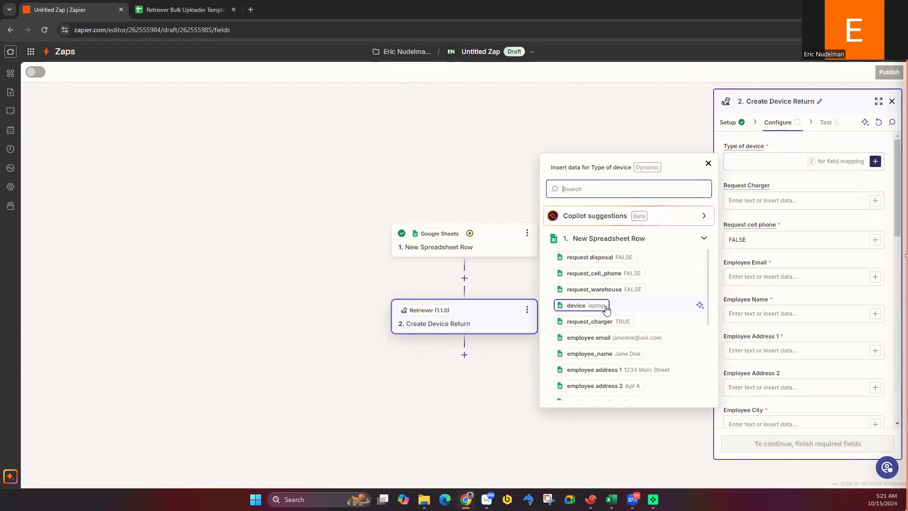
pyautogui.click(589, 305)
pyautogui.click(875, 201)
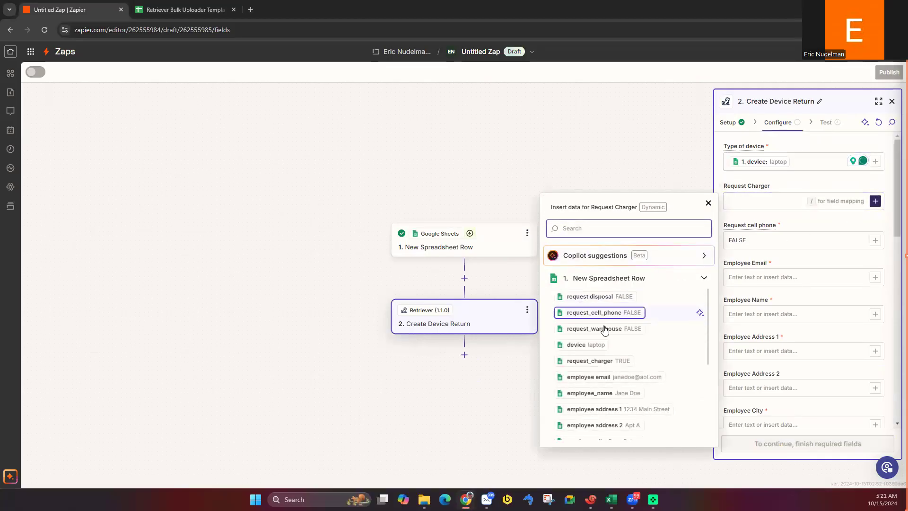
pyautogui.click(598, 360)
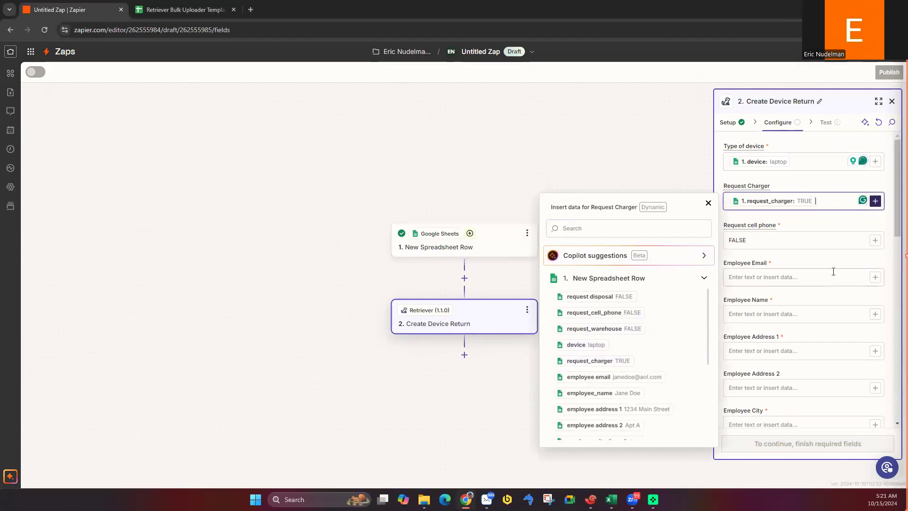
pyautogui.click(875, 240)
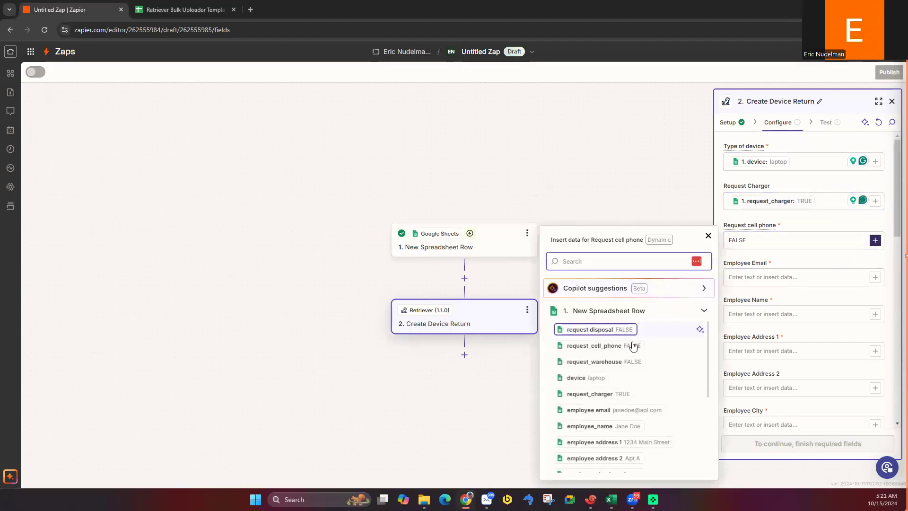
pyautogui.click(620, 350)
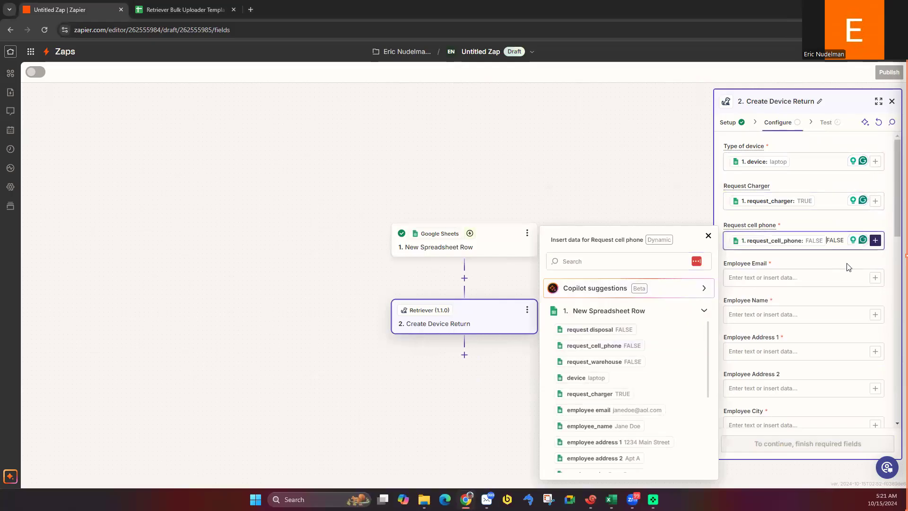
# Step: Map Employee Email to the sheet's employee email field and Employee Name to employee_name
pyautogui.click(875, 278)
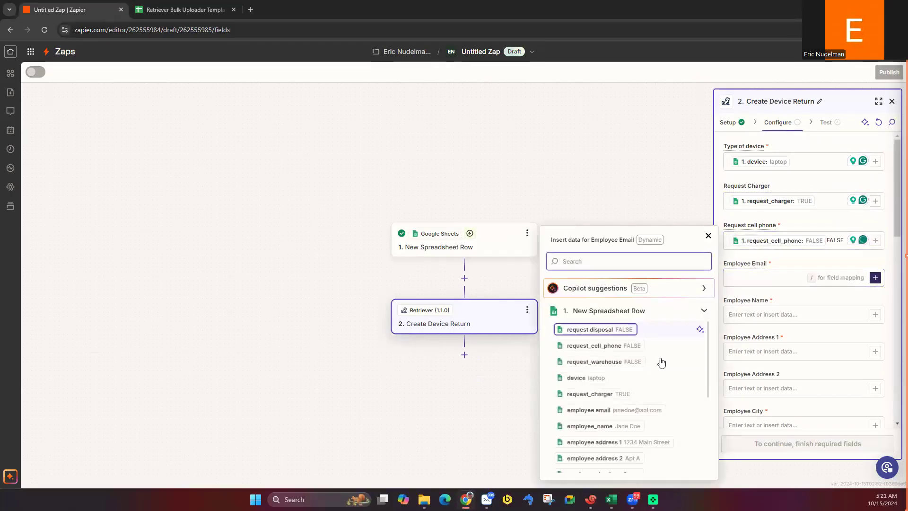
pyautogui.click(634, 411)
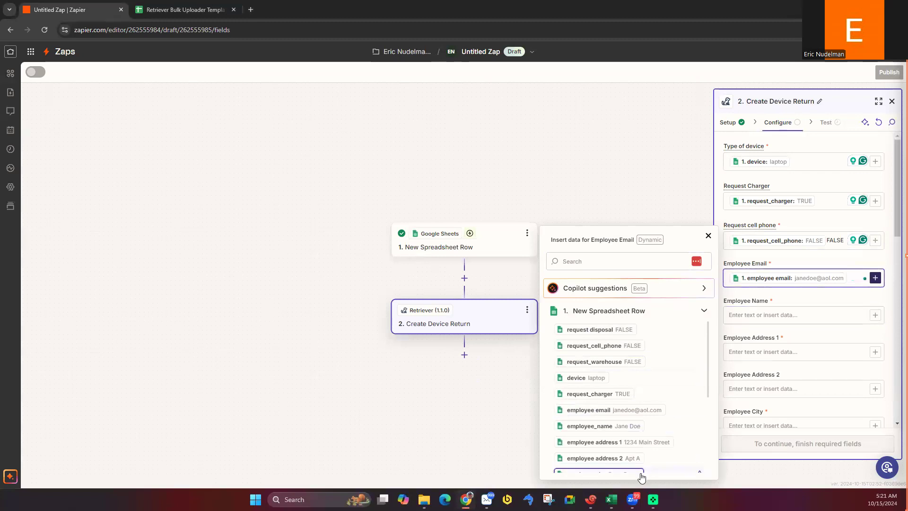
pyautogui.click(874, 315)
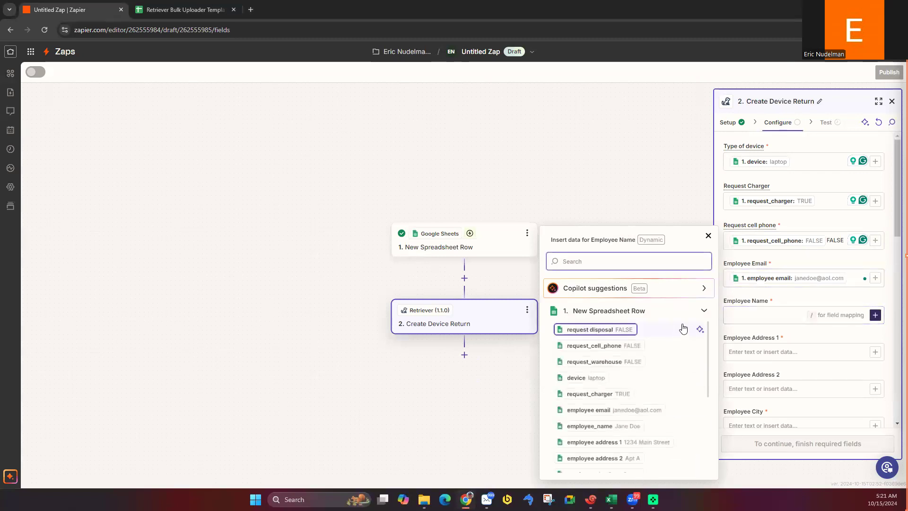
pyautogui.click(611, 426)
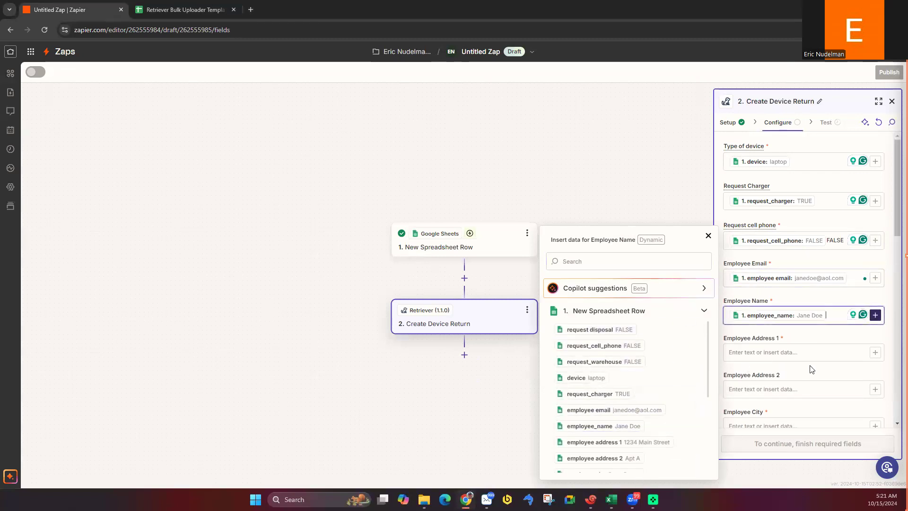
# Step: Map Employee Address 1 and Employee Address 2 to the sheet's employee address 1 and employee address 2 fields
pyautogui.click(875, 352)
pyautogui.scroll(-1, 642, 392)
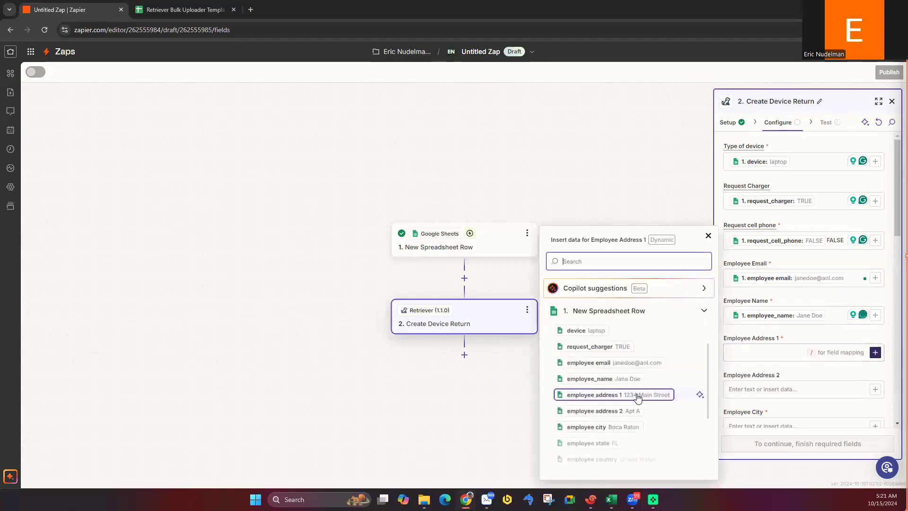
pyautogui.click(636, 395)
pyautogui.click(874, 389)
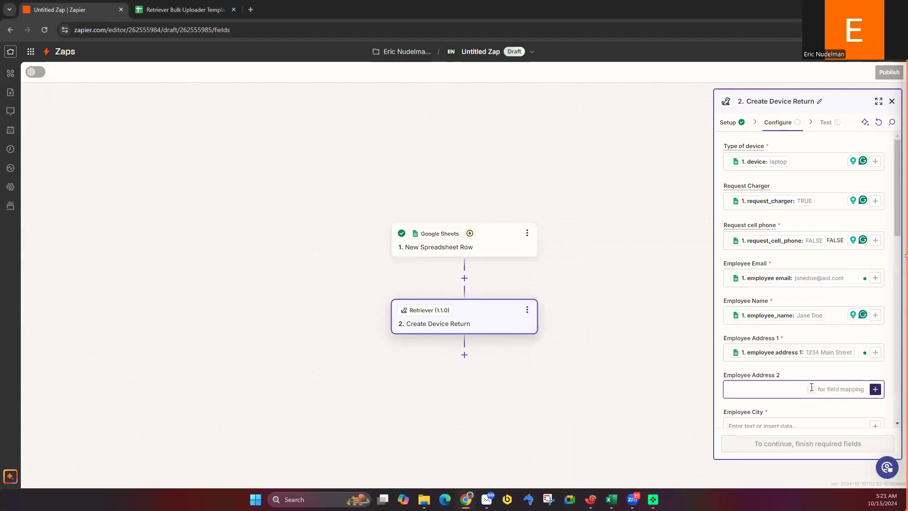
pyautogui.click(624, 459)
# Step: Map Employee City and Employee State to the sheet's employee city and employee state fields
pyautogui.scroll(-1, 877, 425)
pyautogui.scroll(-3, 878, 420)
pyautogui.click(815, 290)
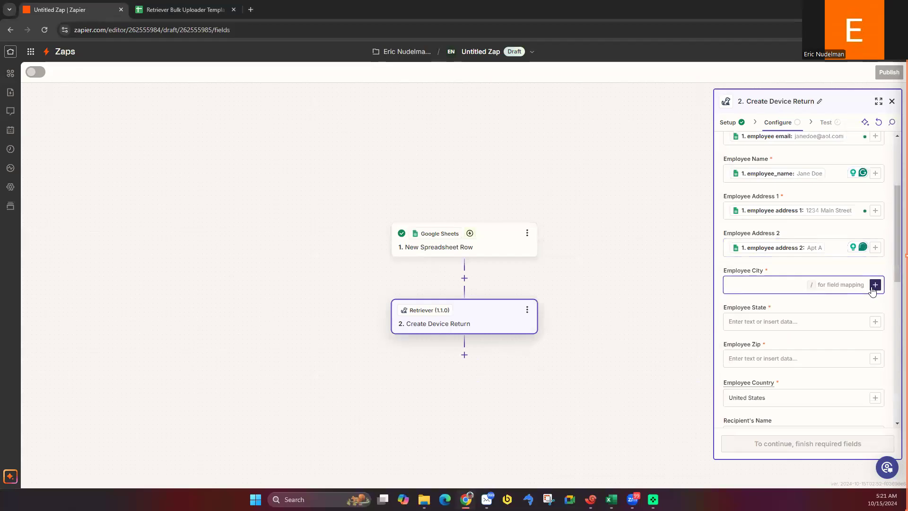
pyautogui.click(874, 286)
pyautogui.scroll(-1, 623, 449)
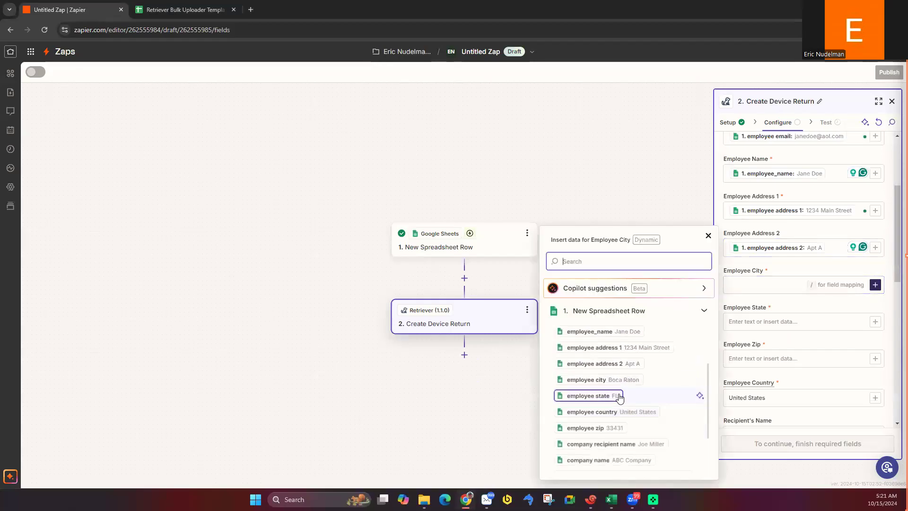
pyautogui.click(604, 380)
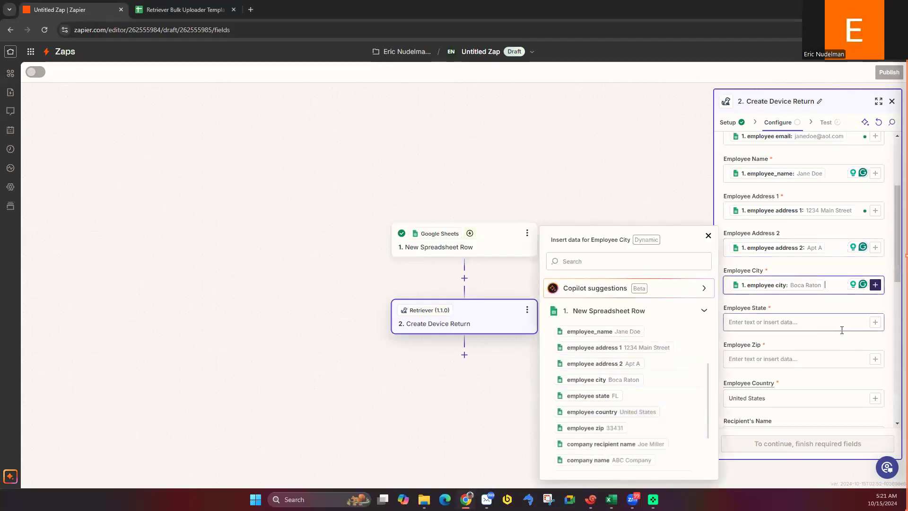
pyautogui.click(875, 322)
pyautogui.scroll(-2, 634, 432)
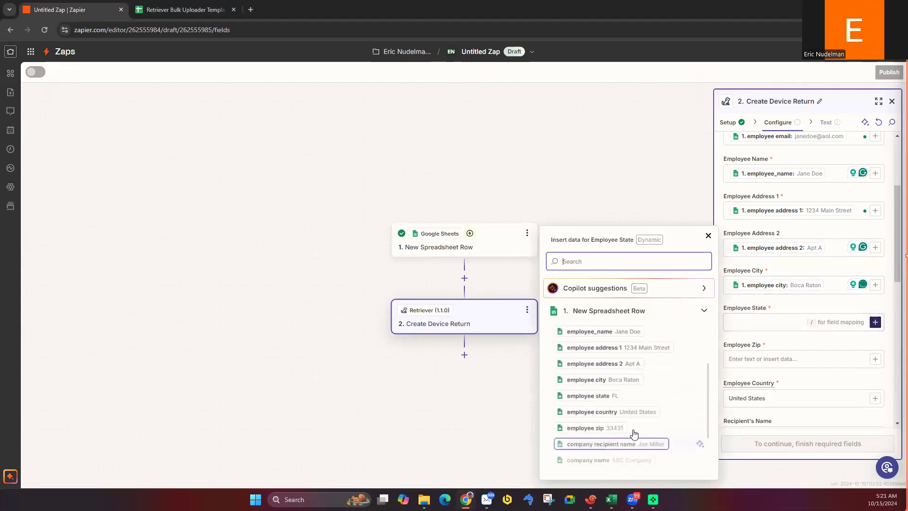
pyautogui.click(614, 396)
# Step: Map Employee Zip and Employee Country to employee zip and employee country, removing the default United States text from the country field
pyautogui.click(875, 359)
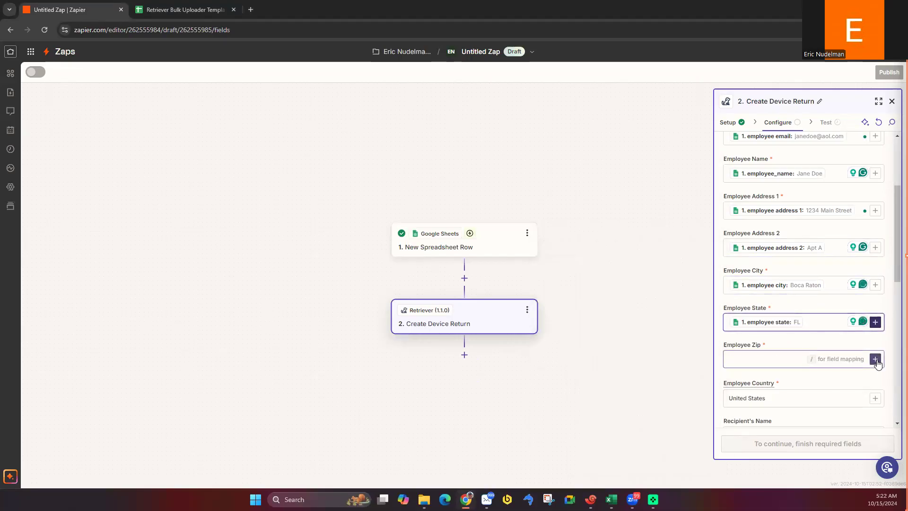
pyautogui.scroll(-2, 583, 392)
pyautogui.click(606, 428)
pyautogui.click(875, 398)
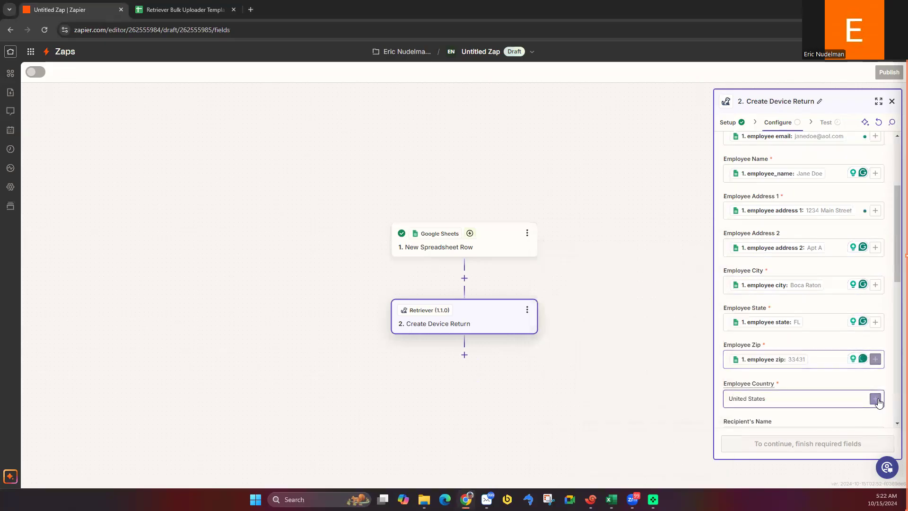
pyautogui.scroll(-2, 625, 402)
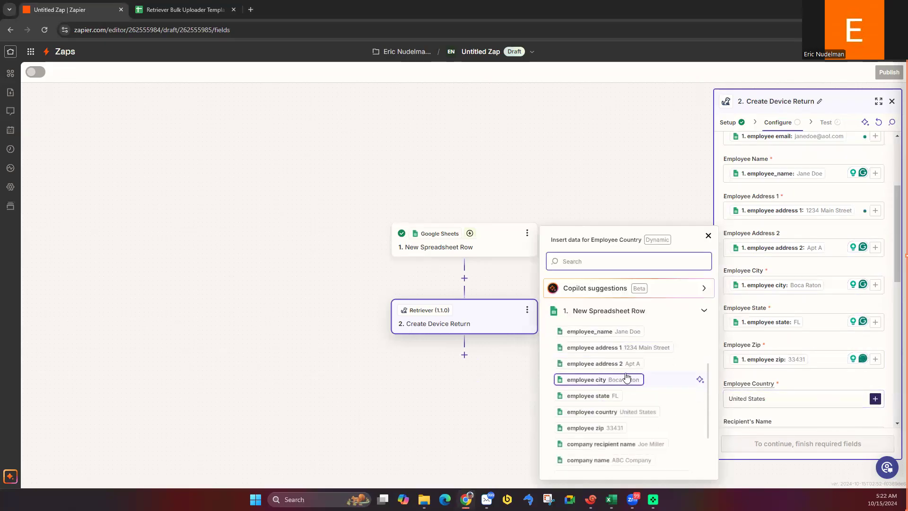
pyautogui.click(619, 412)
pyautogui.scroll(-2, 865, 395)
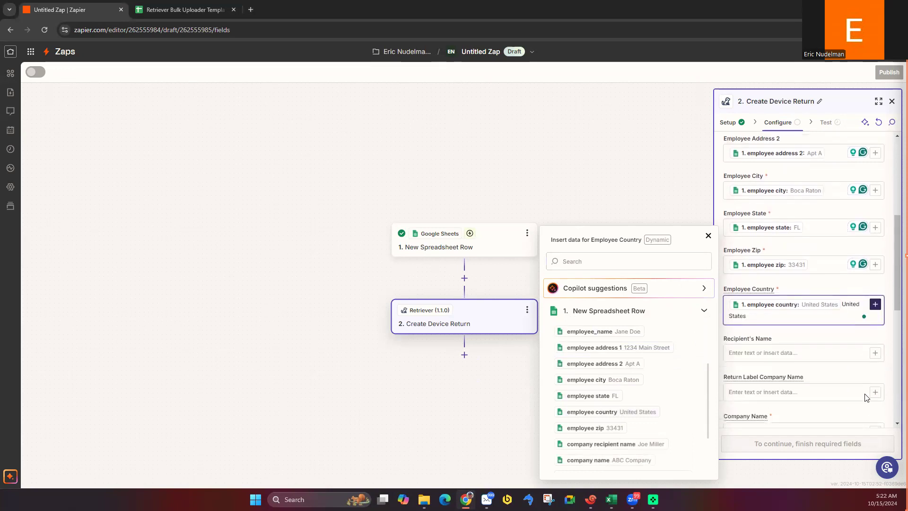
pyautogui.press('BackSpace')
pyautogui.press('BackSpace')
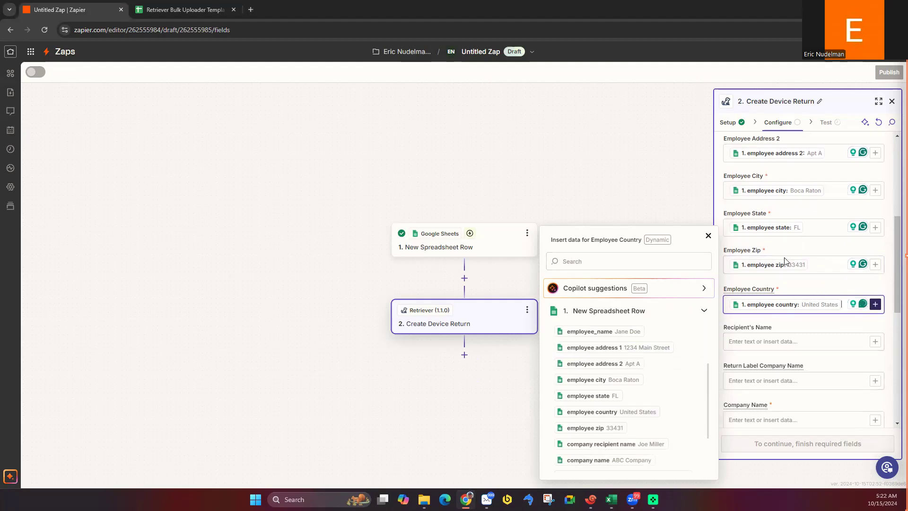
# Step: Clear the Request cell phone field, including its default FALSE text, and map it to request_cell_phone alone
pyautogui.scroll(5, 817, 297)
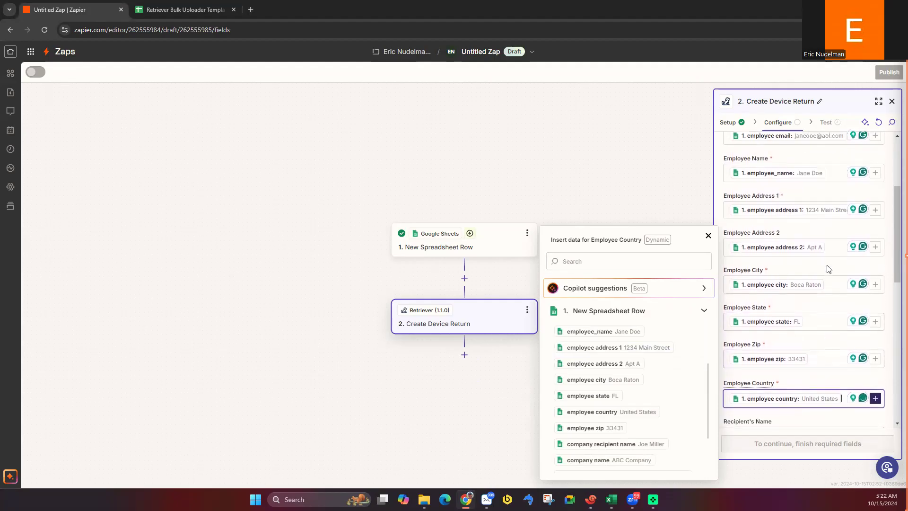
pyautogui.scroll(1, 829, 255)
pyautogui.doubleClick(830, 242)
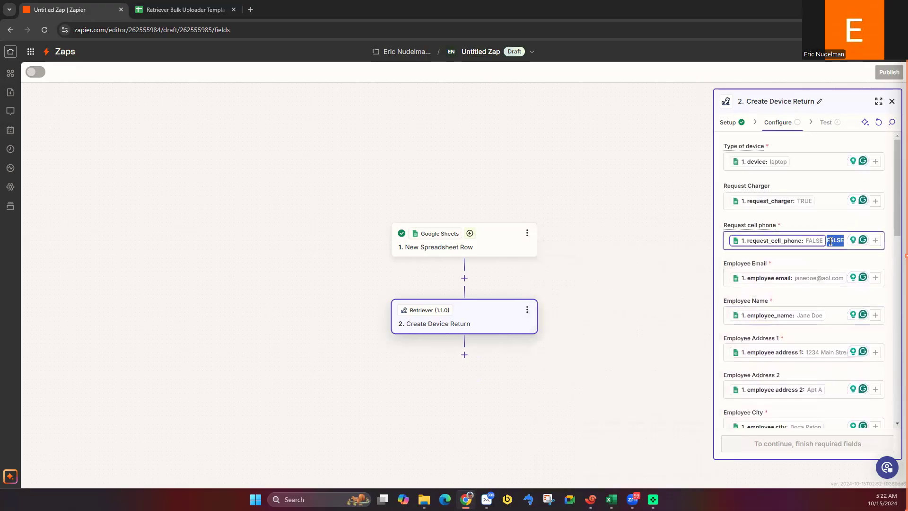
pyautogui.press('BackSpace')
pyautogui.press('BackSpace')
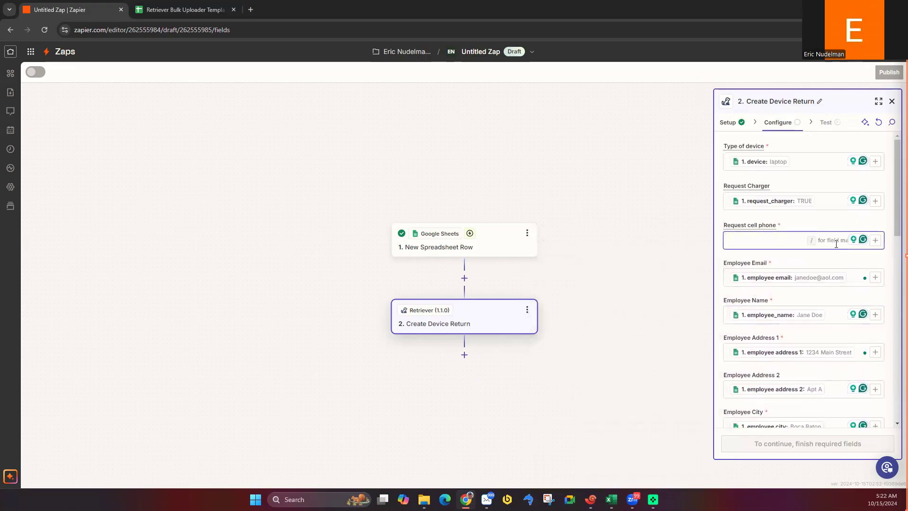
pyautogui.hotkey('ctrl', 'z')
pyautogui.press('BackSpace')
pyautogui.press('BackSpace')
pyautogui.click(599, 239)
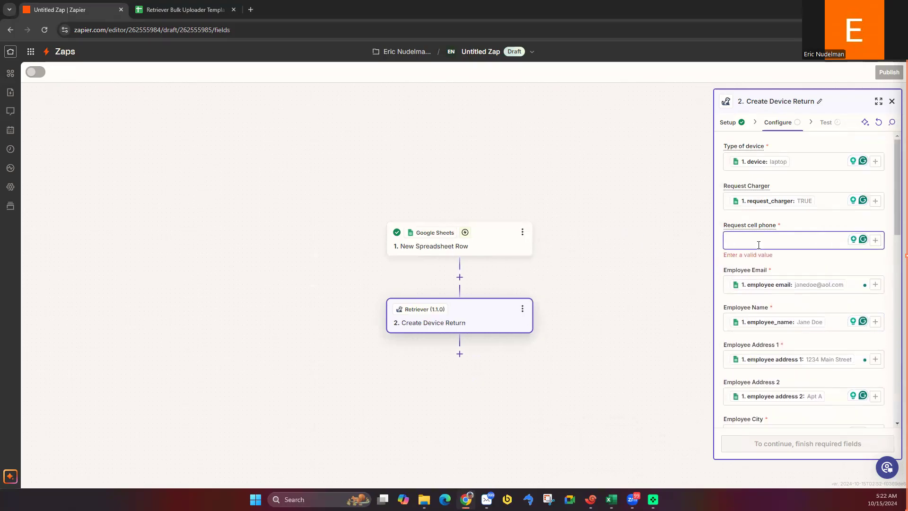
pyautogui.click(875, 239)
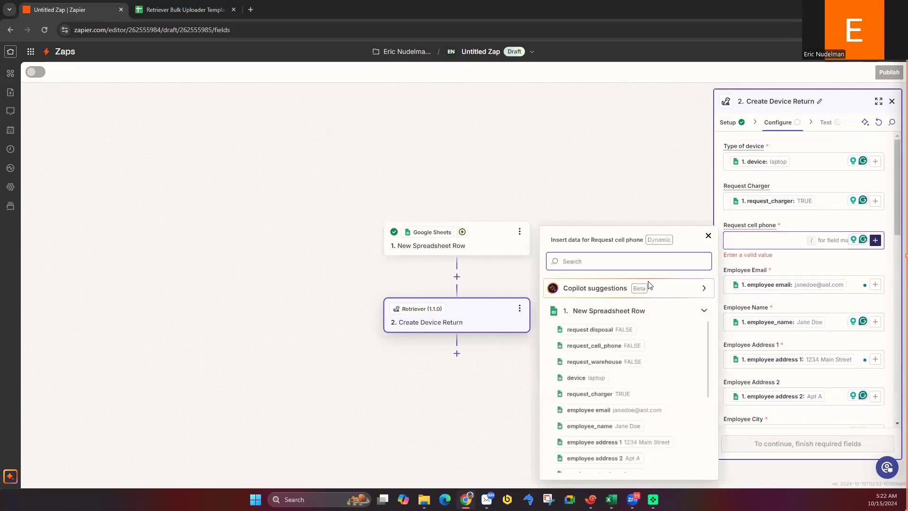
pyautogui.click(609, 346)
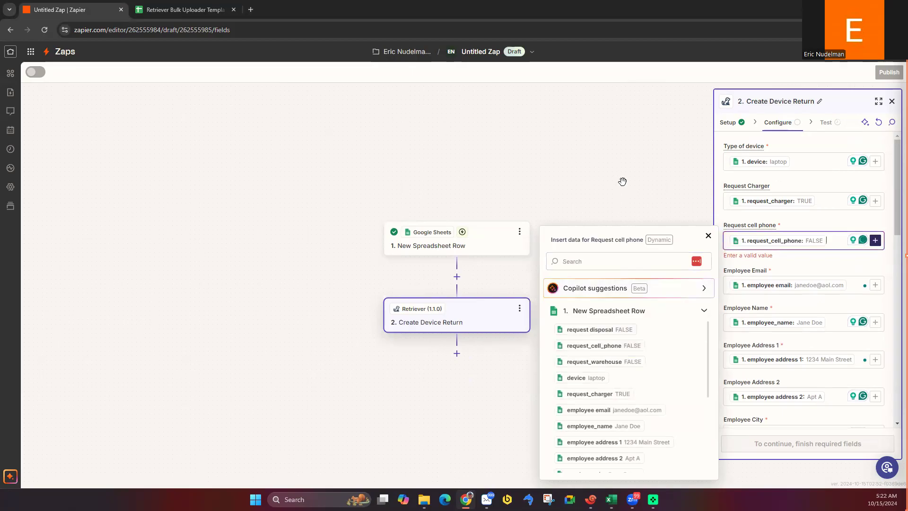
# Step: Map Recipient's Name to the sheet's company recipient name field
pyautogui.scroll(-6, 851, 339)
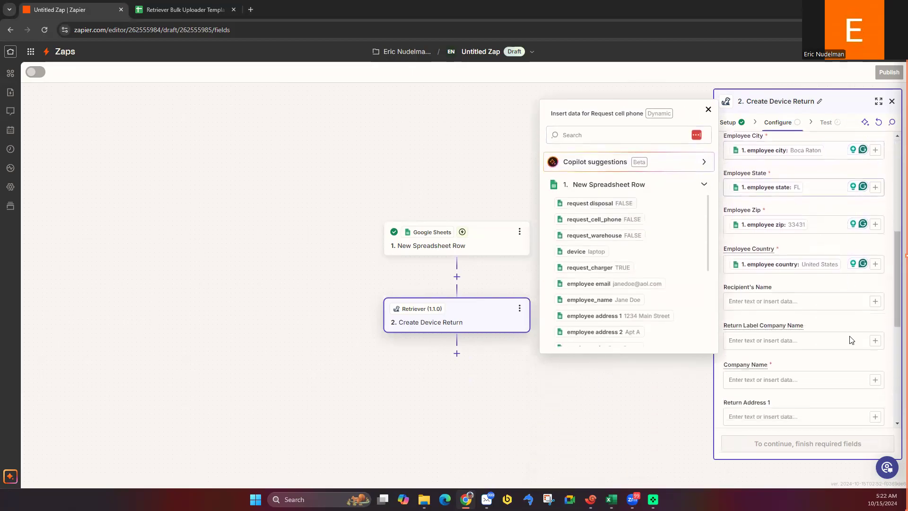
pyautogui.click(875, 301)
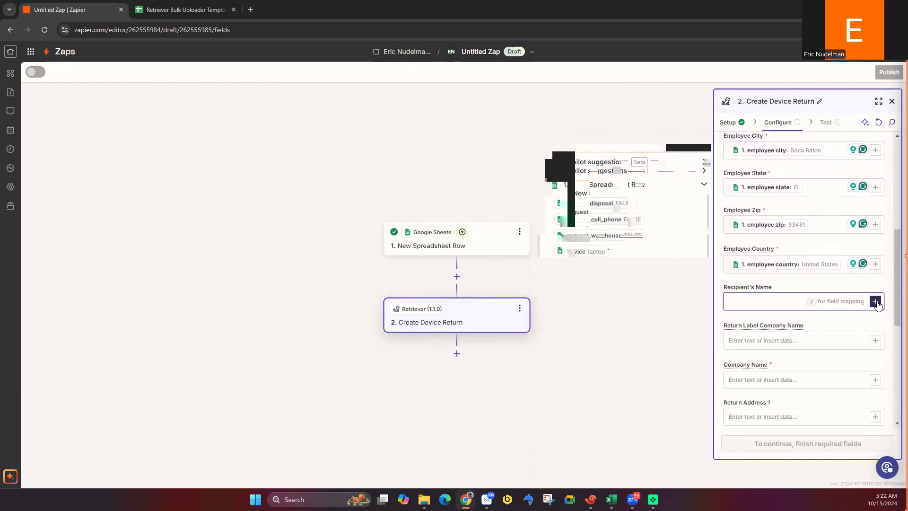
pyautogui.scroll(-5, 657, 357)
pyautogui.scroll(-3, 645, 368)
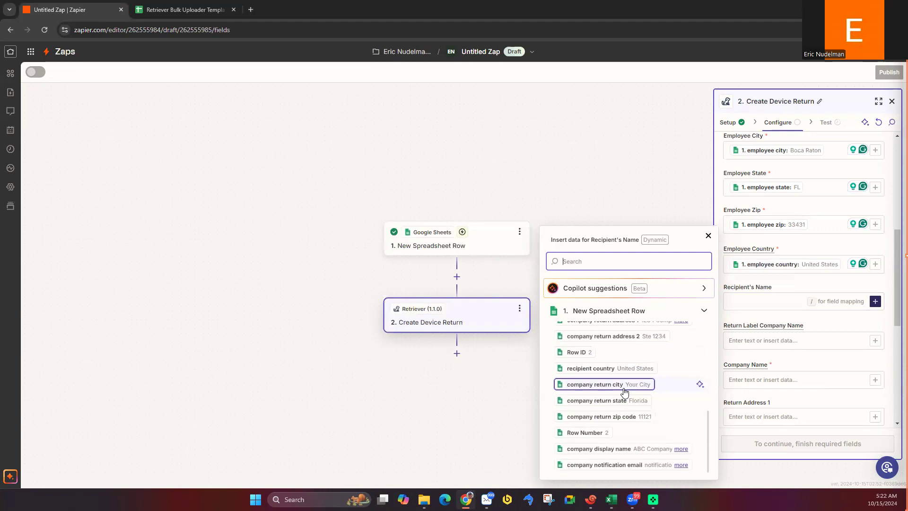
pyautogui.scroll(1, 624, 392)
pyautogui.click(610, 345)
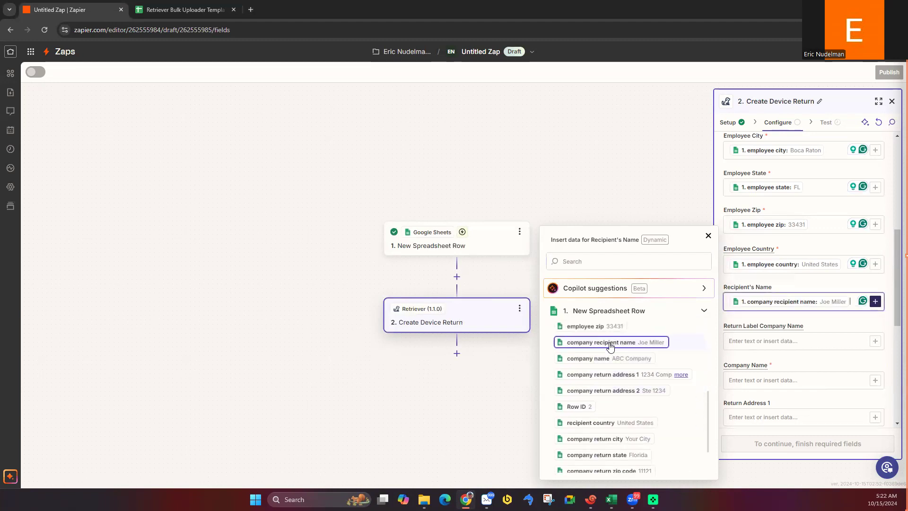
# Step: Map Return Label Company Name to the sheet's company display name field and Company Name to company name
pyautogui.click(875, 341)
pyautogui.scroll(-3, 632, 409)
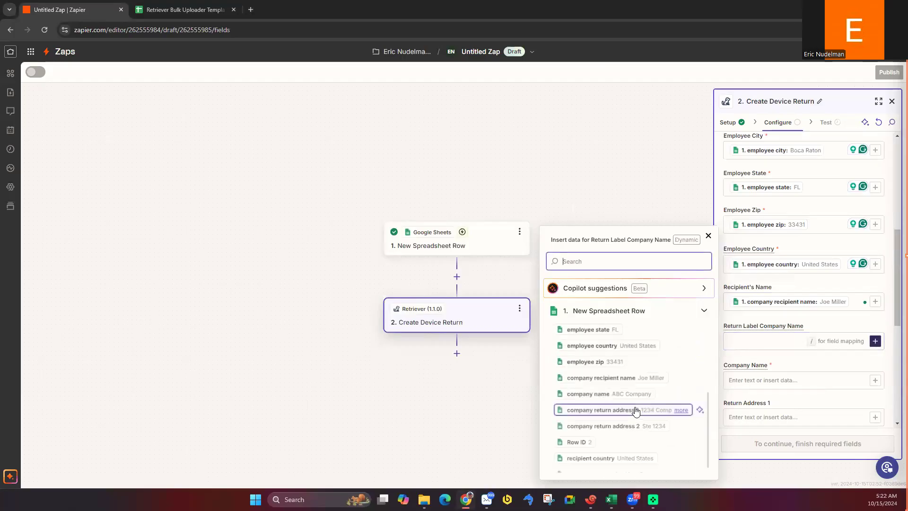
pyautogui.scroll(-1, 636, 410)
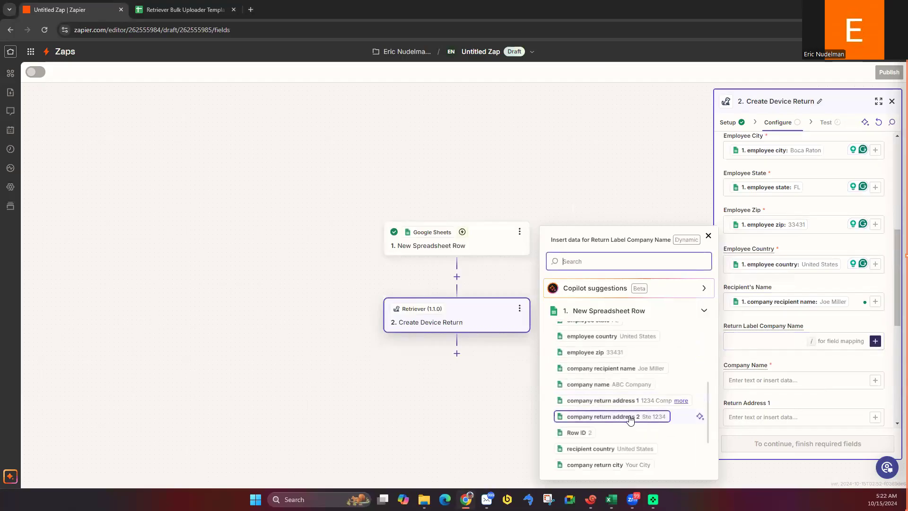
pyautogui.scroll(3, 624, 402)
pyautogui.scroll(-5, 617, 385)
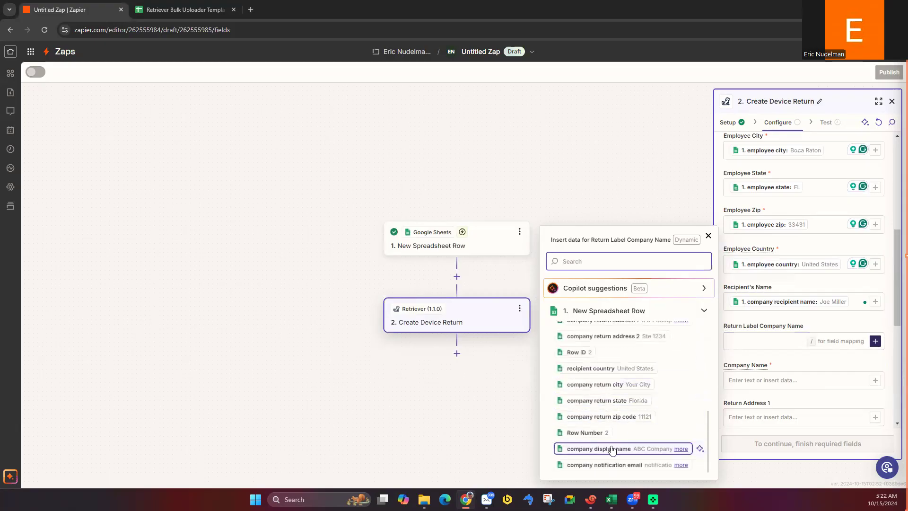
pyautogui.click(612, 449)
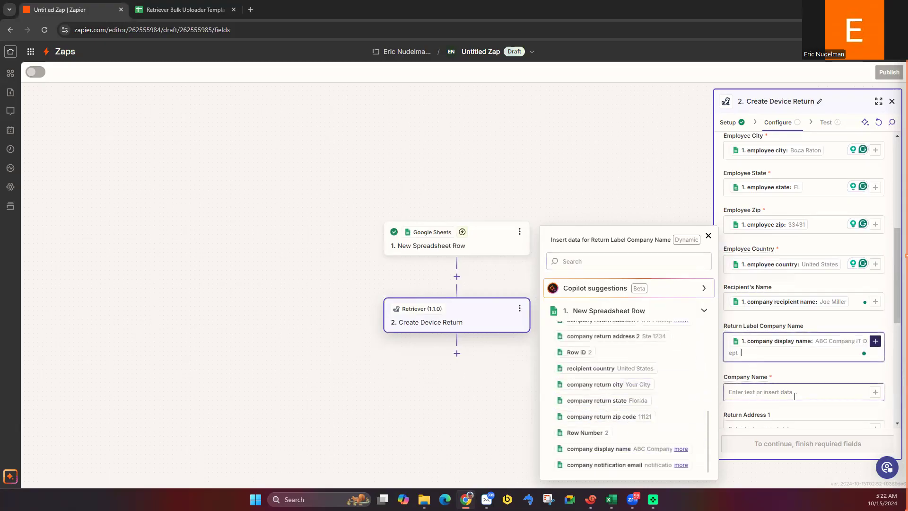
pyautogui.click(875, 392)
pyautogui.scroll(-5, 650, 404)
pyautogui.click(633, 413)
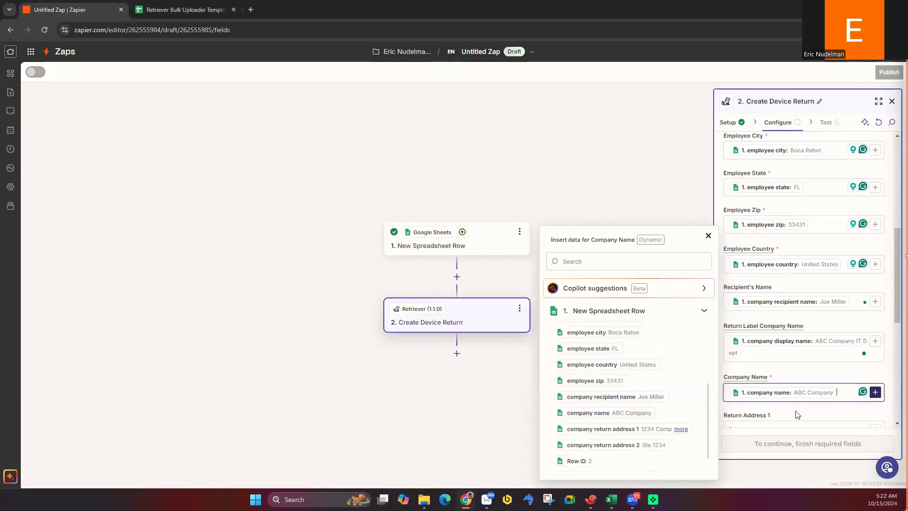
# Step: Map Return Address 1 and Return Address 2 to the sheet's company return address 1 and company return address 2 fields
pyautogui.scroll(-3, 797, 415)
pyautogui.click(874, 287)
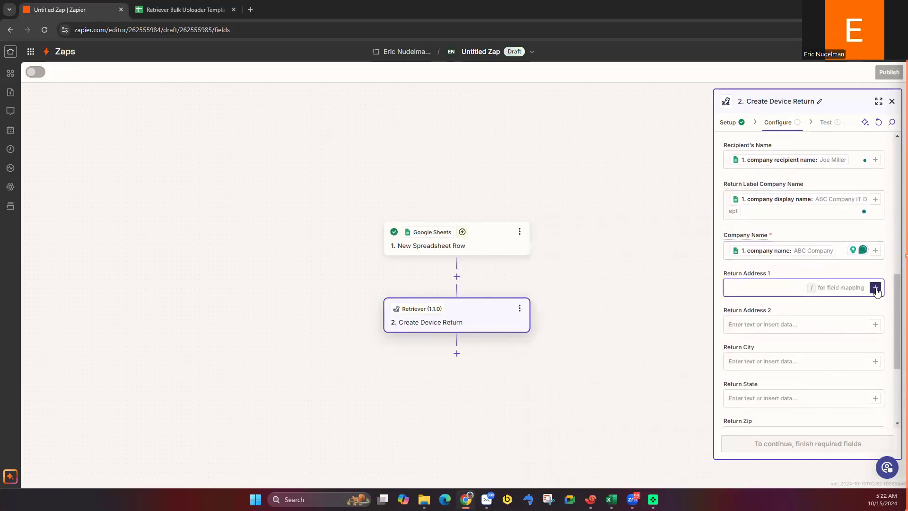
pyautogui.scroll(-4, 625, 369)
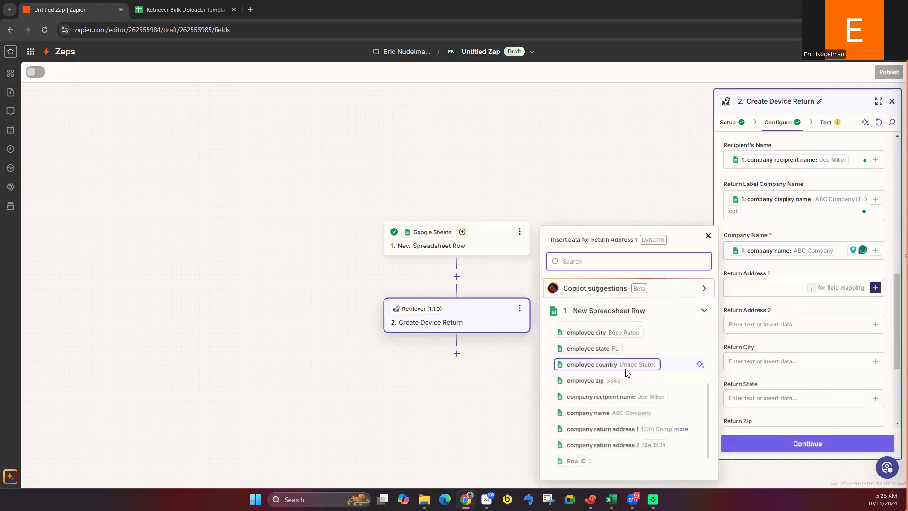
pyautogui.click(631, 400)
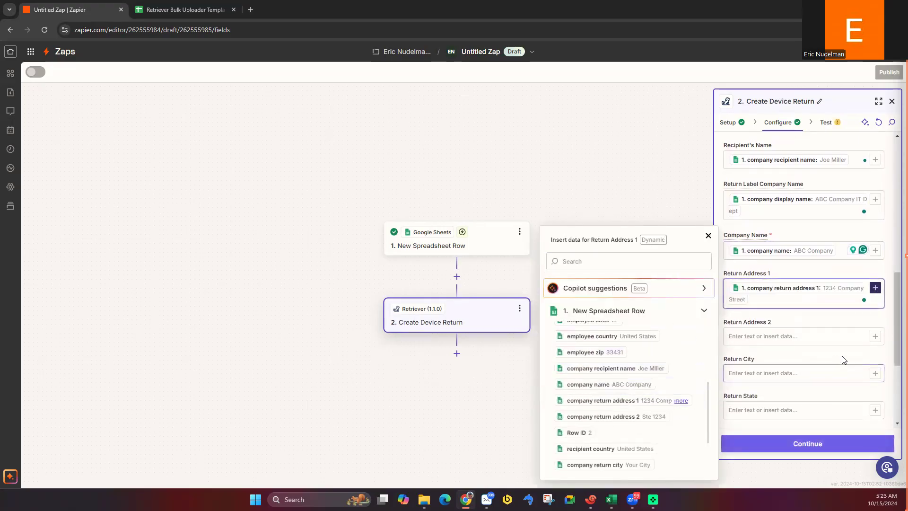
pyautogui.click(875, 336)
pyautogui.scroll(-5, 608, 370)
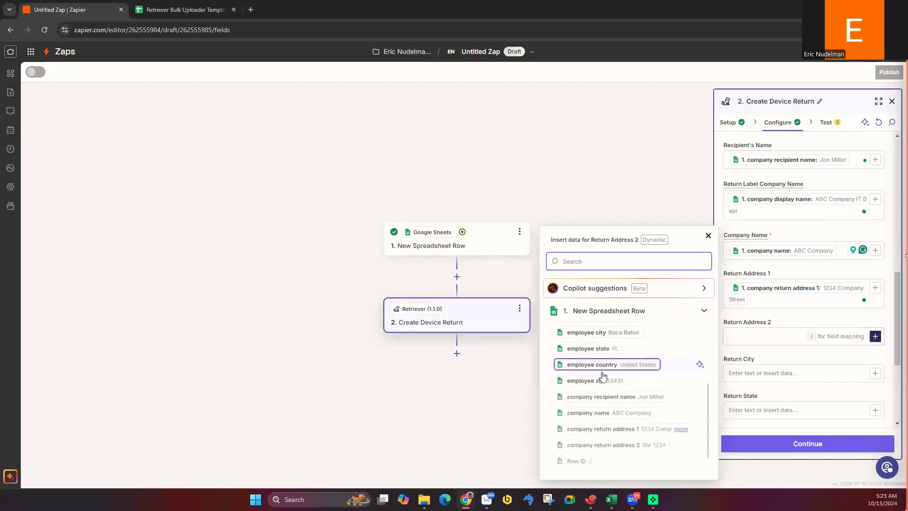
pyautogui.scroll(-3, 608, 371)
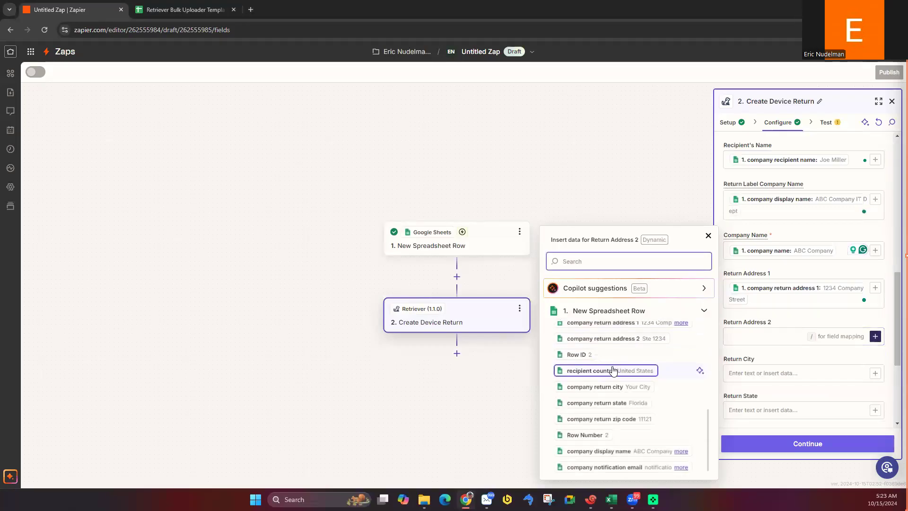
pyautogui.click(618, 339)
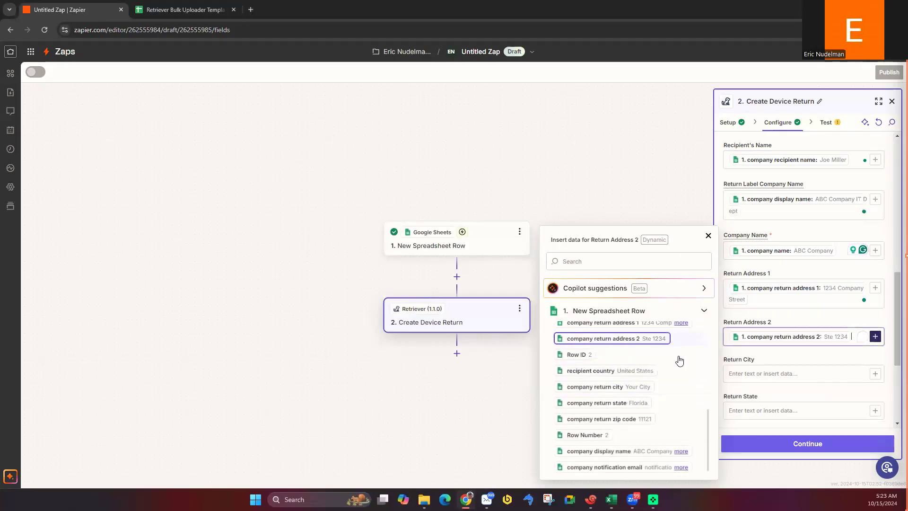
# Step: Map Return City and Return State to the sheet's company return city and company return state fields
pyautogui.click(874, 373)
pyautogui.scroll(-3, 614, 392)
pyautogui.scroll(-3, 617, 393)
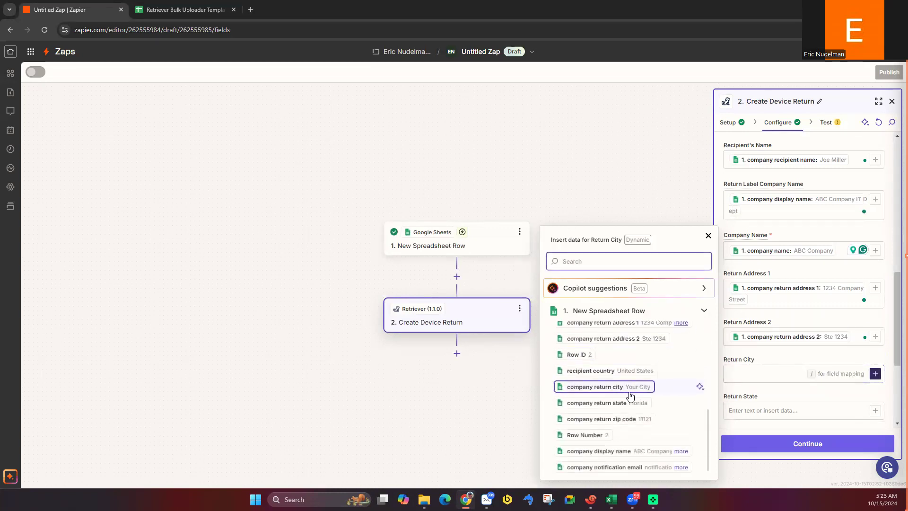
pyautogui.click(625, 391)
pyautogui.click(874, 413)
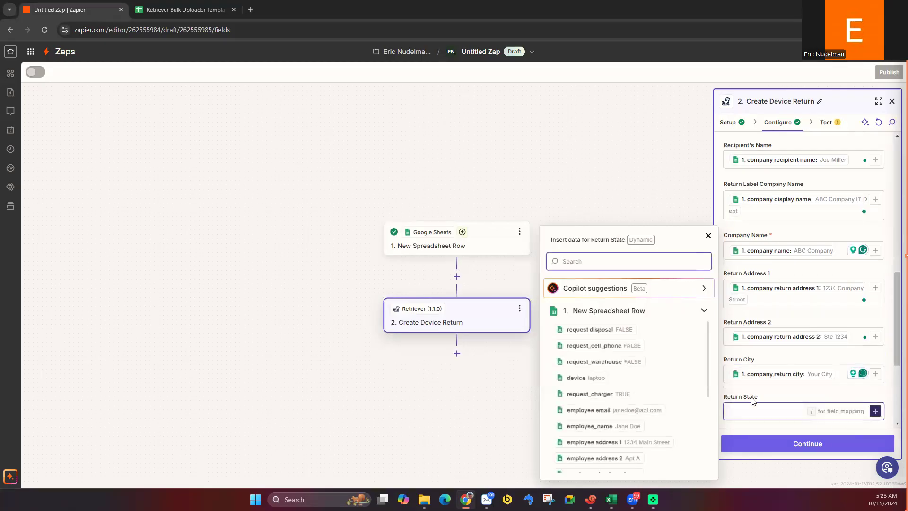
pyautogui.scroll(-3, 657, 420)
pyautogui.scroll(-1, 657, 419)
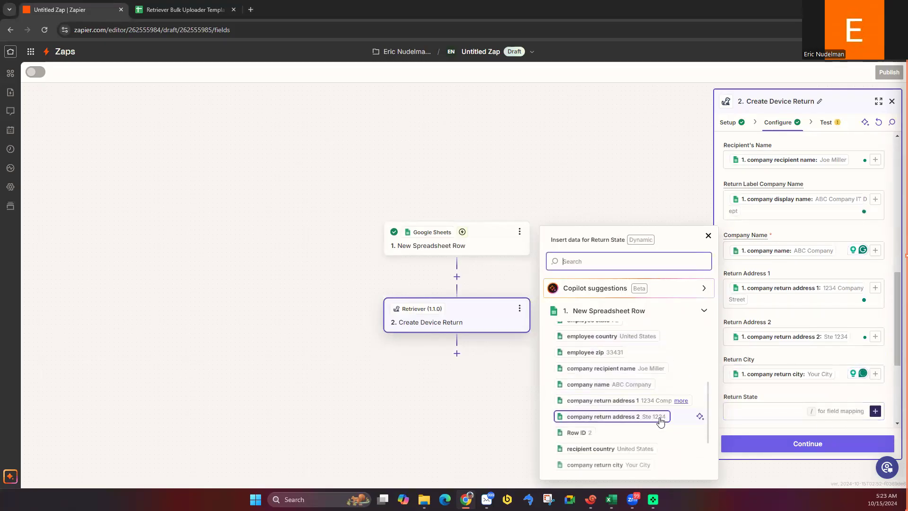
pyautogui.scroll(-2, 660, 420)
pyautogui.click(607, 407)
# Step: Map Return Zip to the sheet's company return zip code field
pyautogui.scroll(-3, 832, 401)
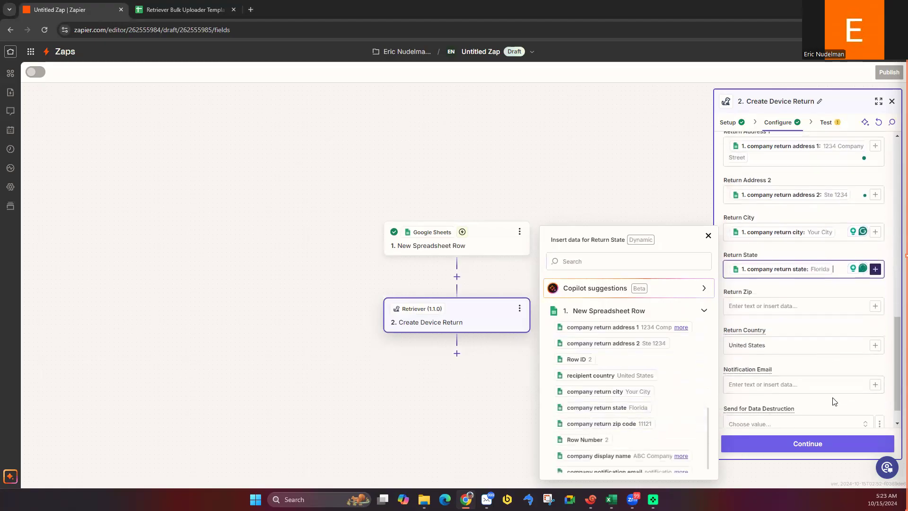
pyautogui.click(865, 308)
pyautogui.click(875, 307)
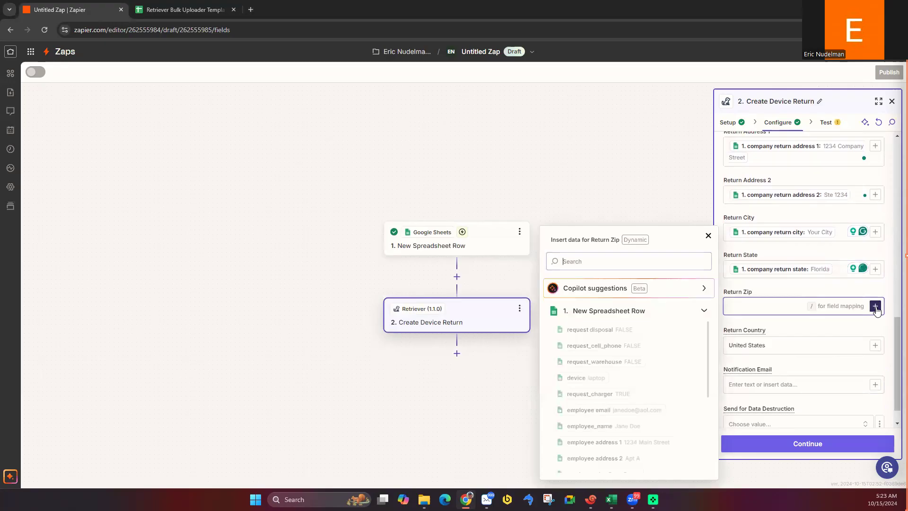
pyautogui.scroll(-3, 622, 378)
pyautogui.scroll(-3, 623, 380)
pyautogui.click(629, 427)
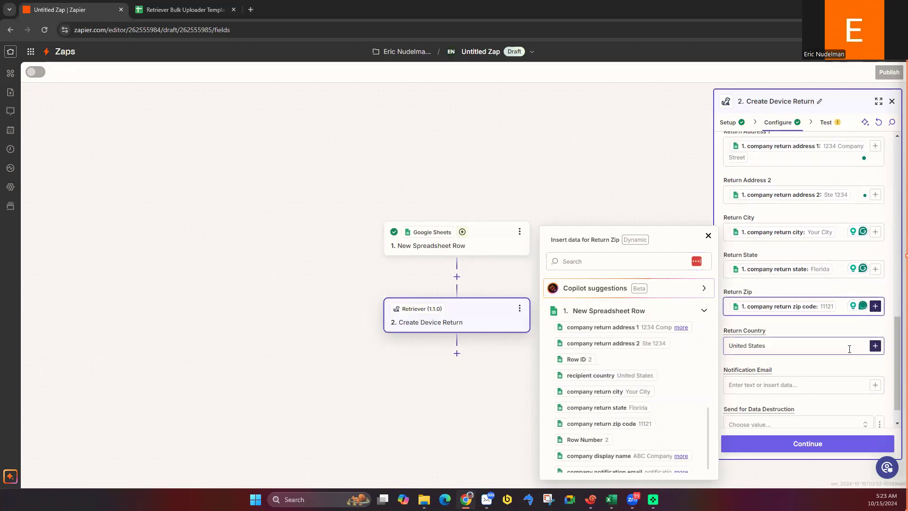
# Step: Clear the default text from Return Country and map it to the sheet's recipient country field
pyautogui.click(794, 349)
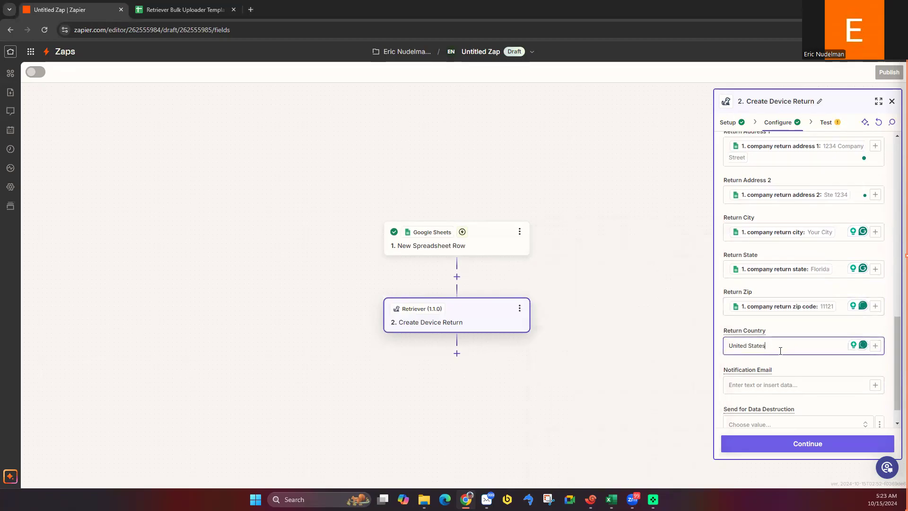
pyautogui.moveTo(780, 350); pyautogui.dragTo(725, 346)
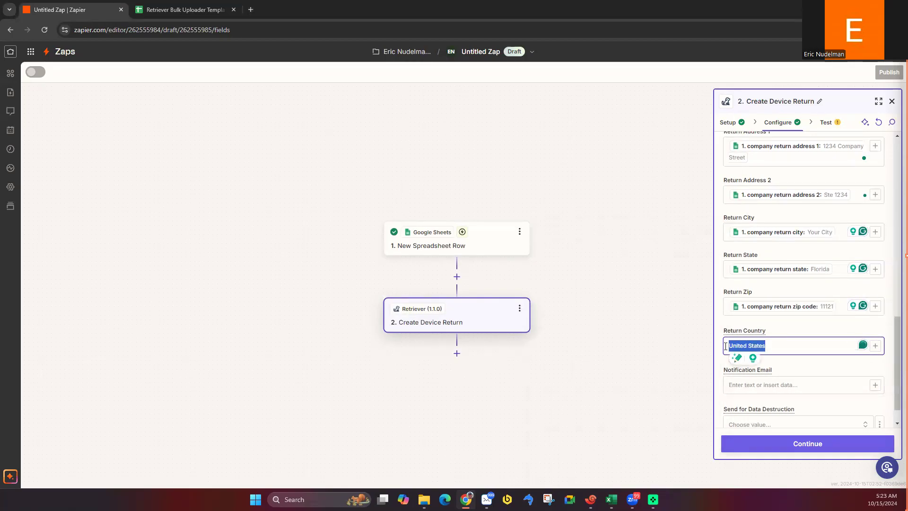
pyautogui.press('BackSpace')
pyautogui.click(875, 345)
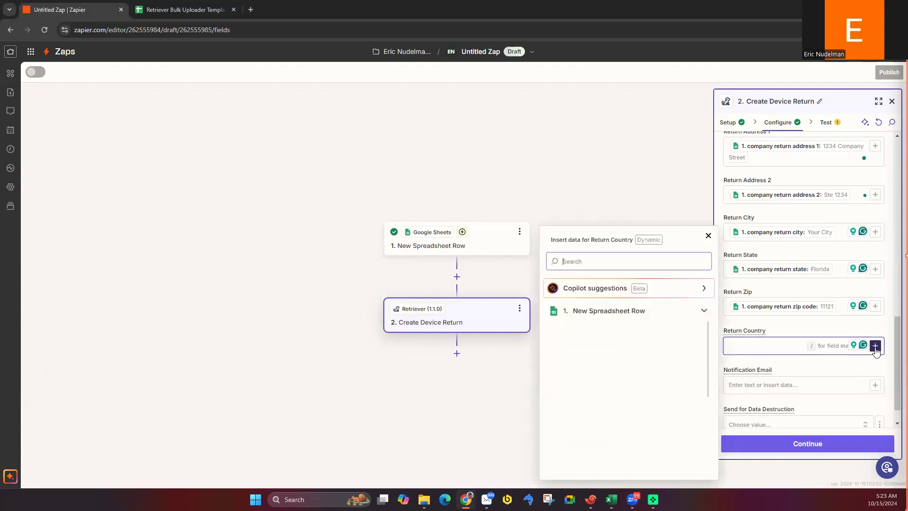
pyautogui.scroll(-3, 611, 399)
pyautogui.scroll(-2, 613, 396)
pyautogui.click(609, 402)
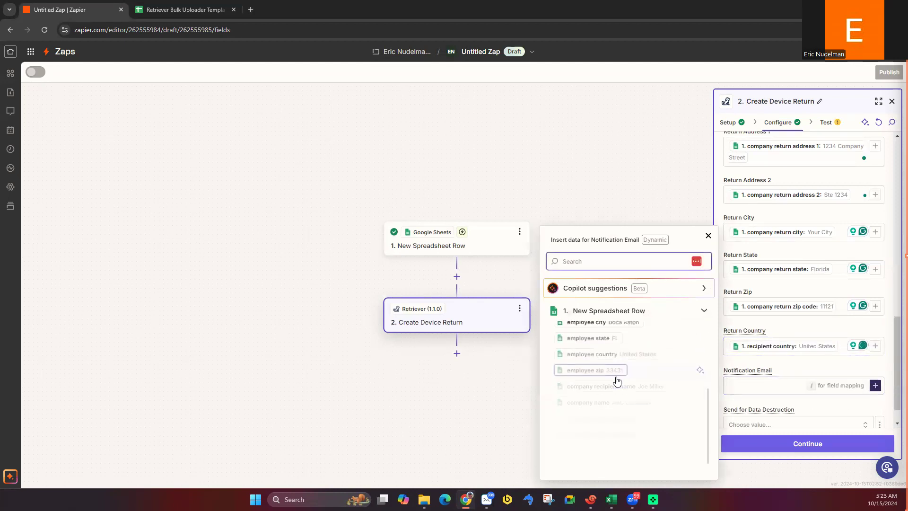
# Step: Map Notification Email to the sheet's company notification email field
pyautogui.scroll(-3, 613, 378)
pyautogui.scroll(-3, 631, 453)
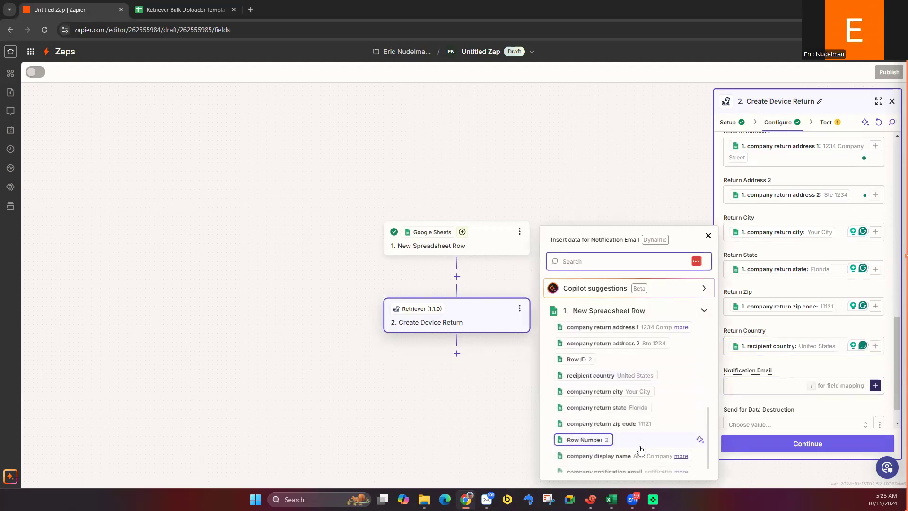
pyautogui.click(637, 465)
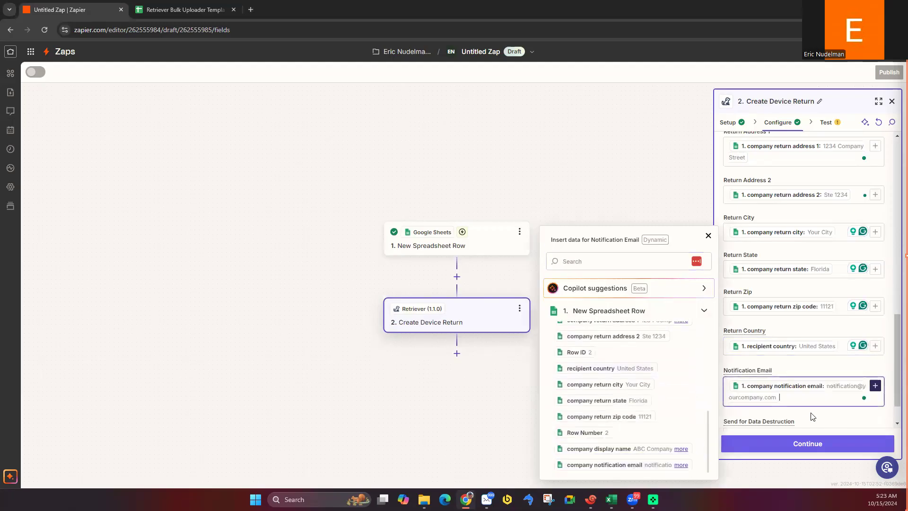
# Step: Switch Send for Data Destruction from a static to a custom value and map it to the sheet's request disposal field
pyautogui.scroll(-1, 810, 416)
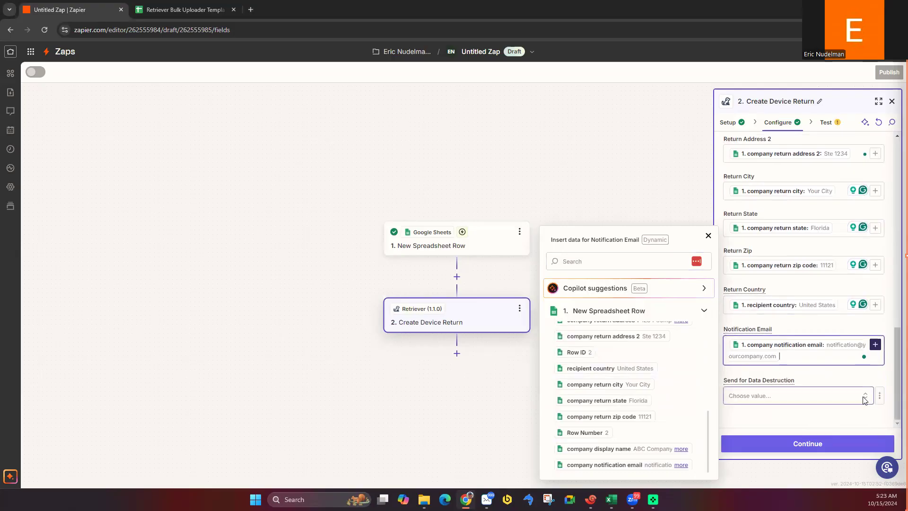
pyautogui.click(848, 400)
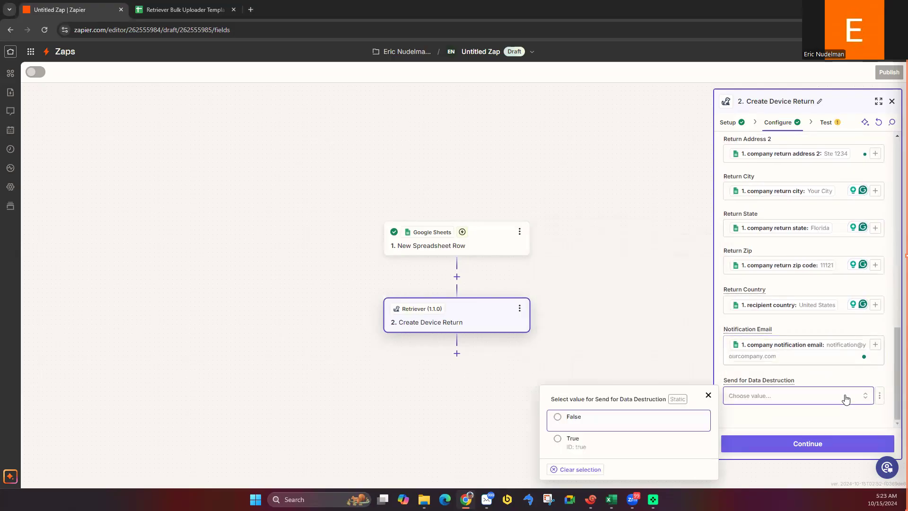
pyautogui.click(879, 395)
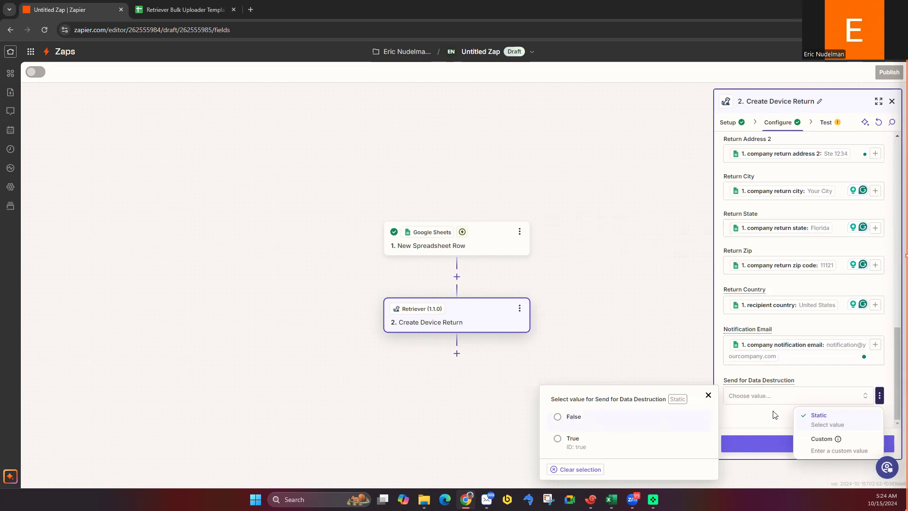
pyautogui.moveTo(836, 443)
pyautogui.click(819, 444)
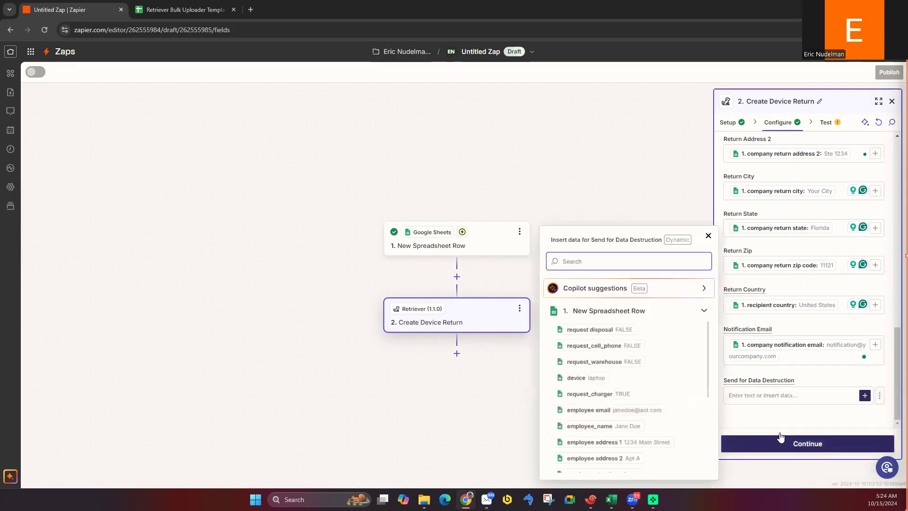
pyautogui.scroll(-5, 606, 393)
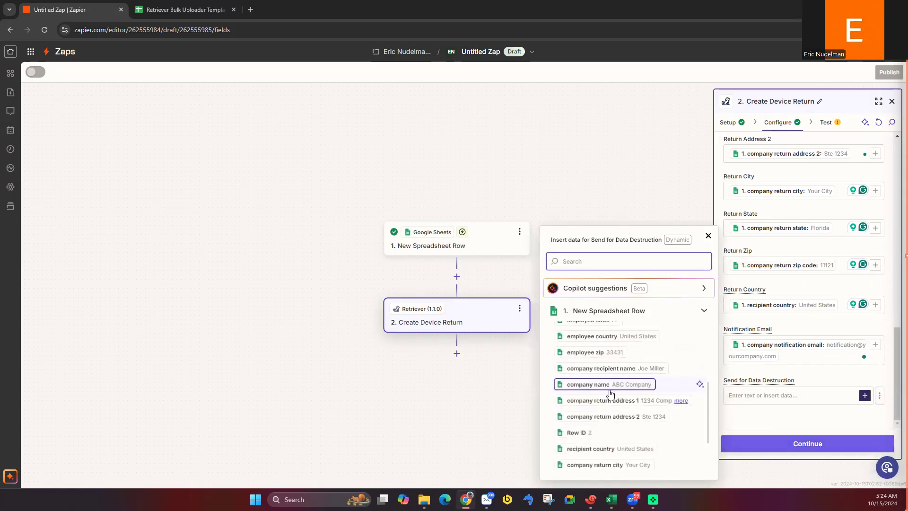
pyautogui.scroll(5, 610, 394)
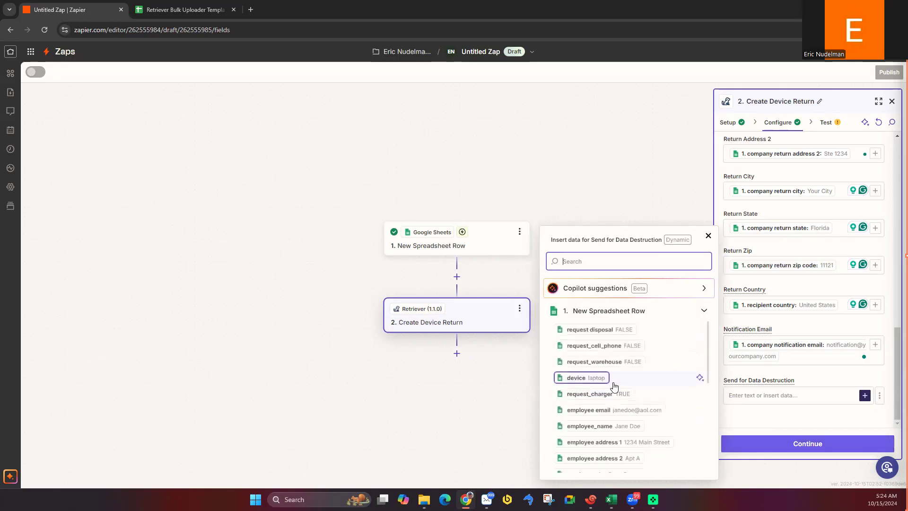
pyautogui.click(613, 330)
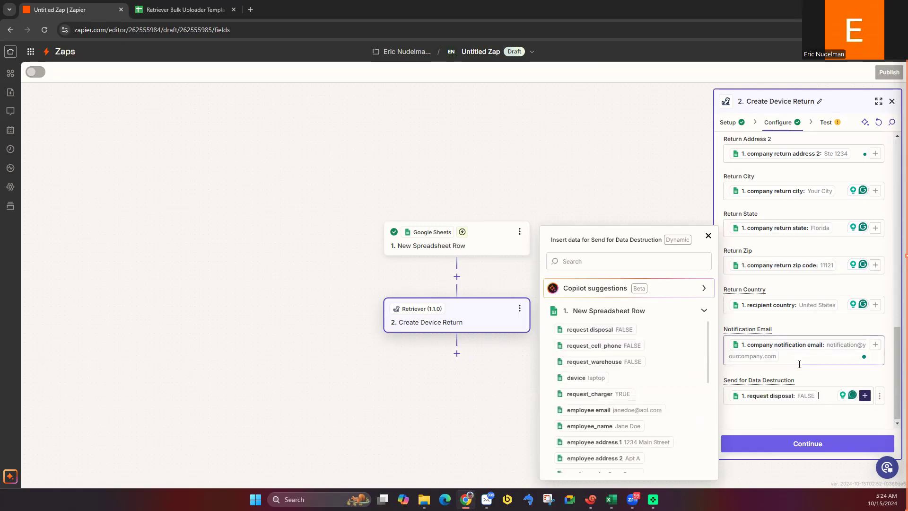
pyautogui.click(708, 235)
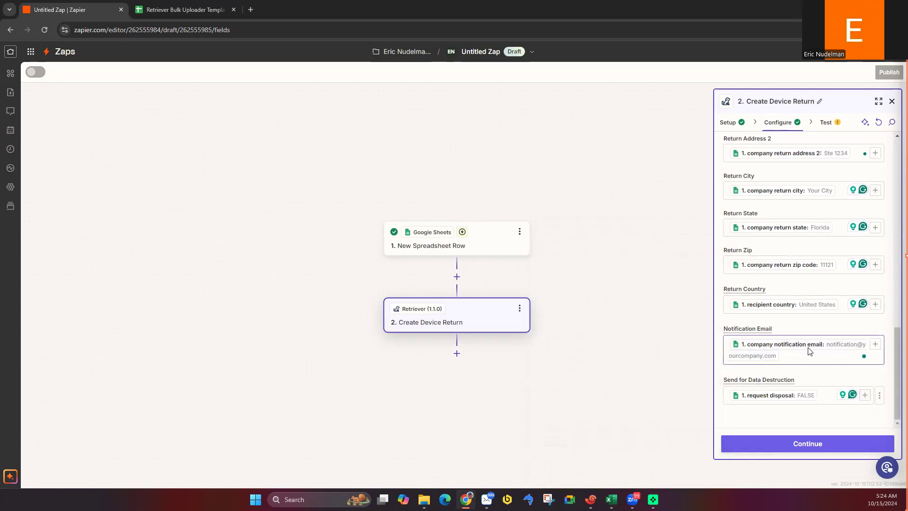
# Step: Review all field mappings of the Create Device Return action and continue to its test stage
pyautogui.scroll(12, 817, 353)
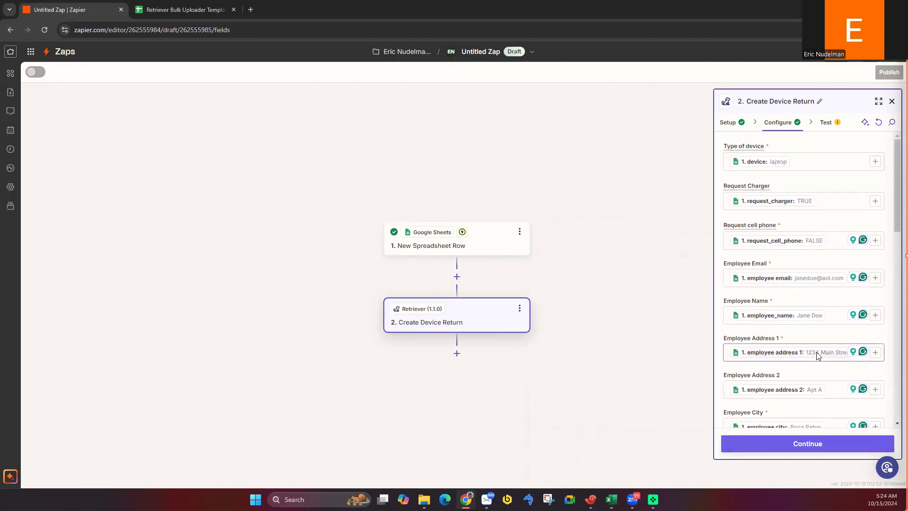
pyautogui.scroll(-8, 814, 362)
pyautogui.scroll(-4, 813, 366)
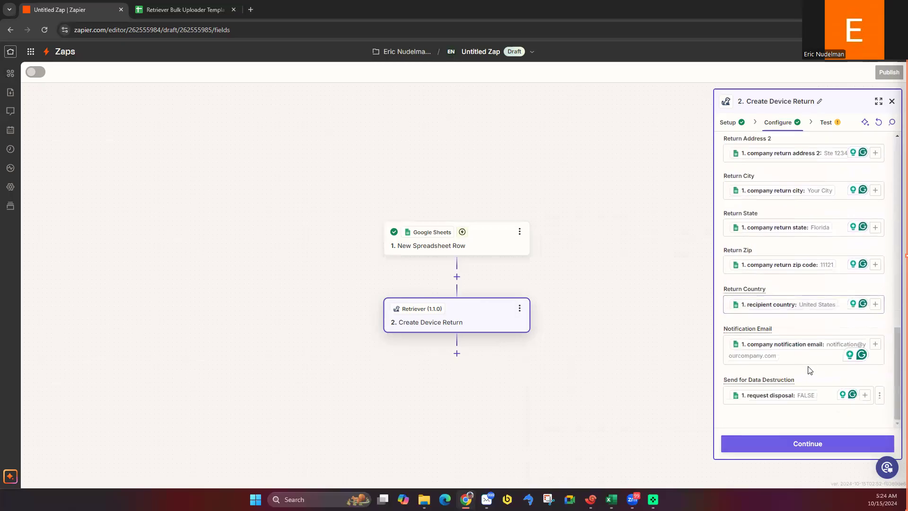
pyautogui.click(808, 444)
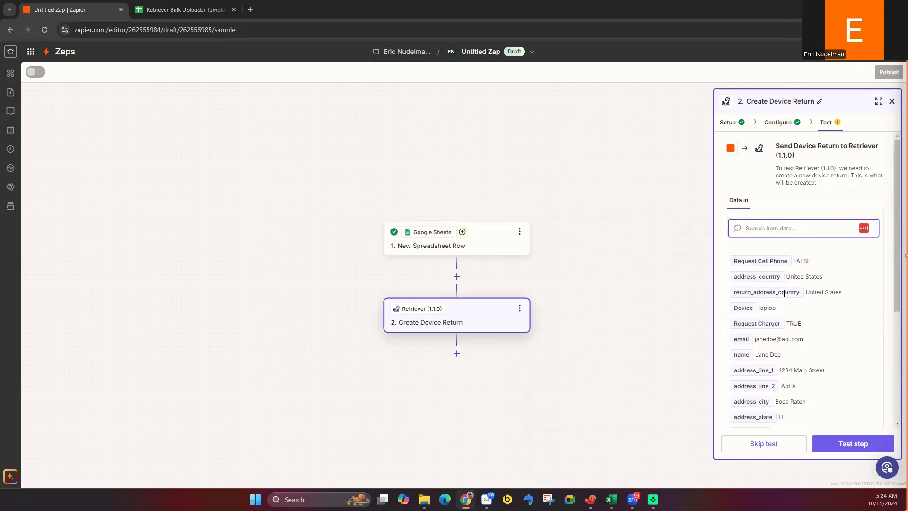
# Step: Review the sample data being sent to Retriever and run the Create Device Return test
pyautogui.scroll(-1, 788, 308)
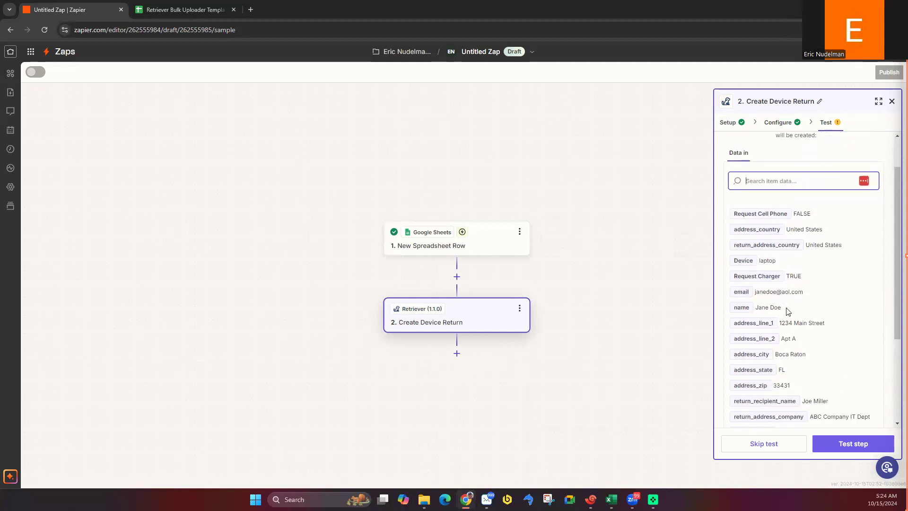
pyautogui.scroll(-1, 788, 311)
pyautogui.scroll(-1, 787, 308)
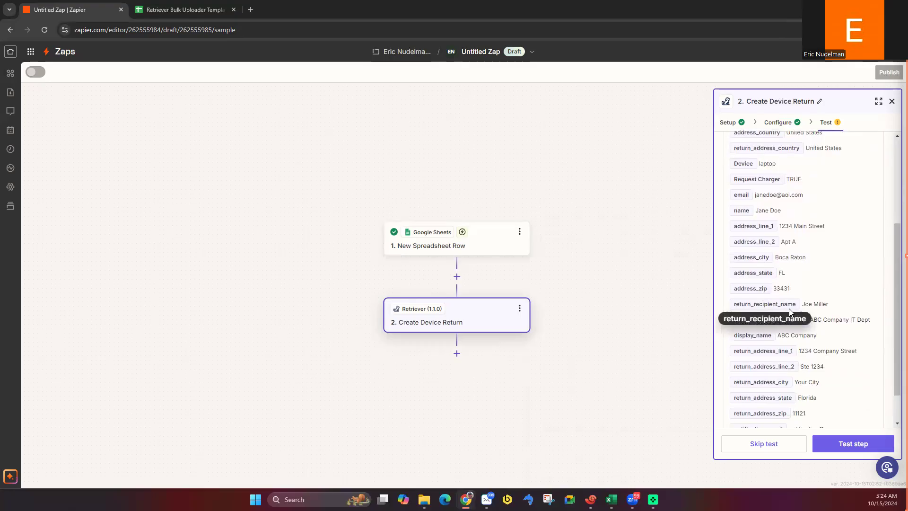
pyautogui.scroll(-1, 789, 309)
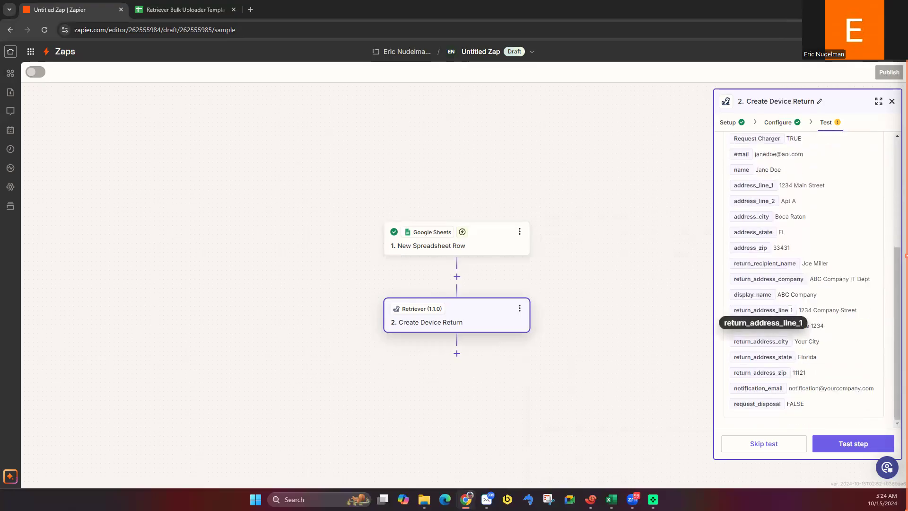
pyautogui.click(855, 444)
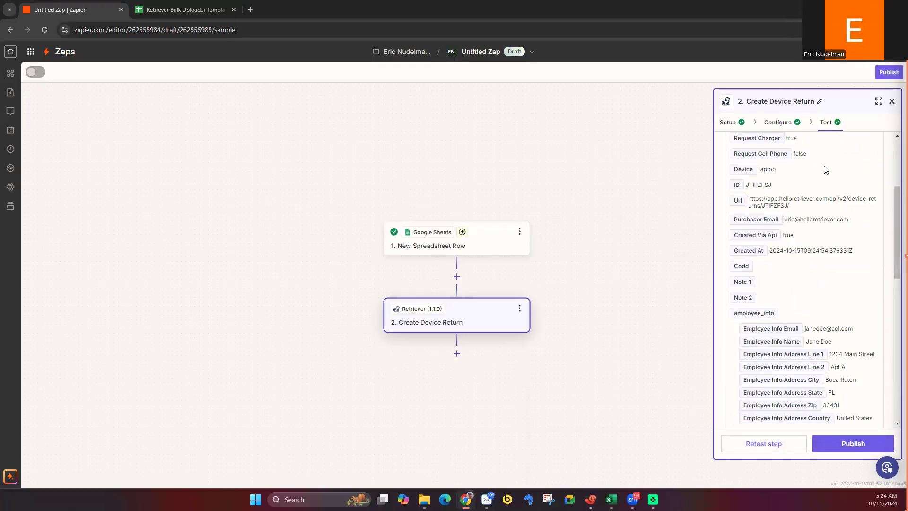
# Step: Open app.helloretriever.com in a new browser tab to check the device returns on the Retriever dashboard
pyautogui.click(254, 8)
pyautogui.write('app')
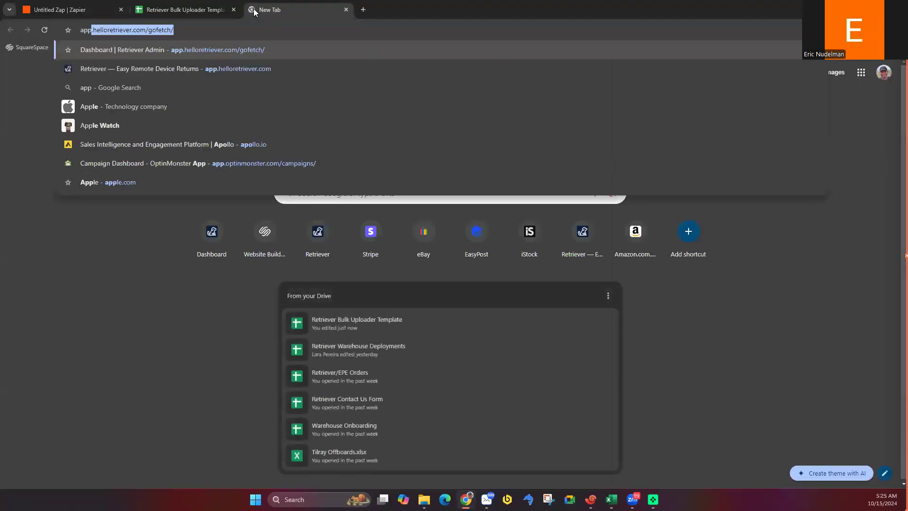
pyautogui.press('Right')
pyautogui.press('BackSpace')
pyautogui.press('BackSpace')
pyautogui.press('BackSpace')
pyautogui.press('BackSpace')
pyautogui.press('BackSpace')
pyautogui.press('BackSpace')
pyautogui.press('BackSpace')
pyautogui.press('BackSpace')
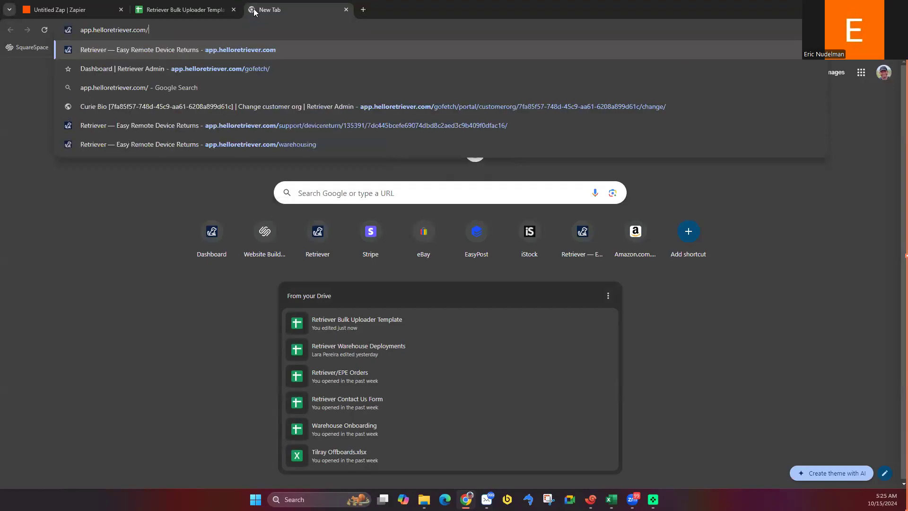
pyautogui.press('Return')
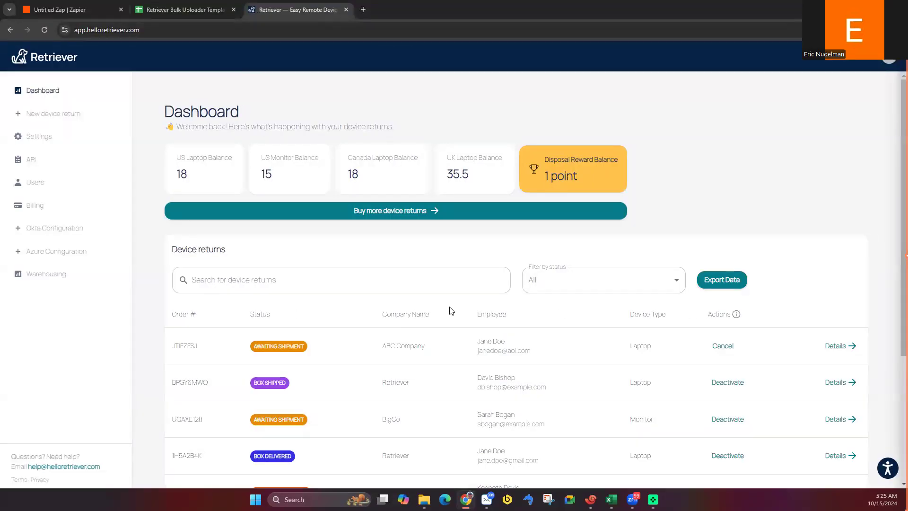
# Step: Return to the Untitled Zap draft in Zapier and publish it
pyautogui.click(190, 10)
pyautogui.click(75, 10)
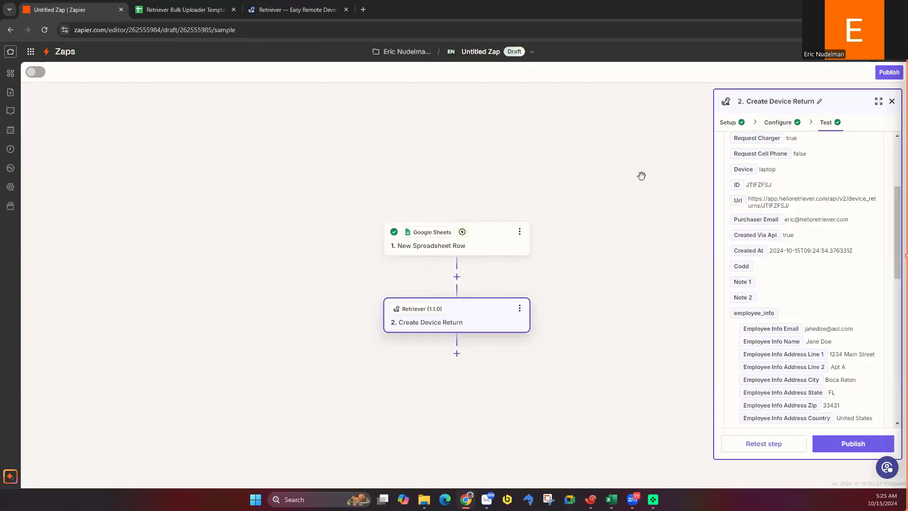
pyautogui.click(844, 447)
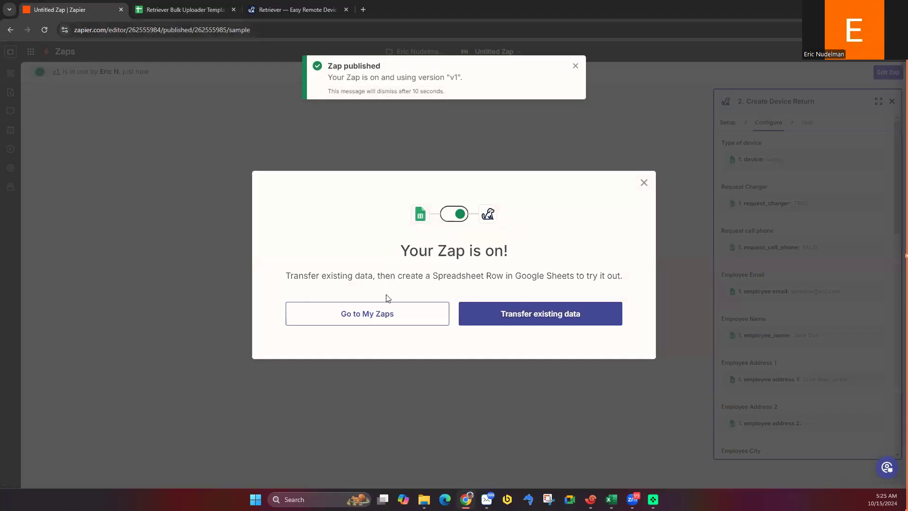
# Step: View the Retriever Bulk Uploader Template sheet and the device returns on the Retriever dashboard
pyautogui.click(194, 11)
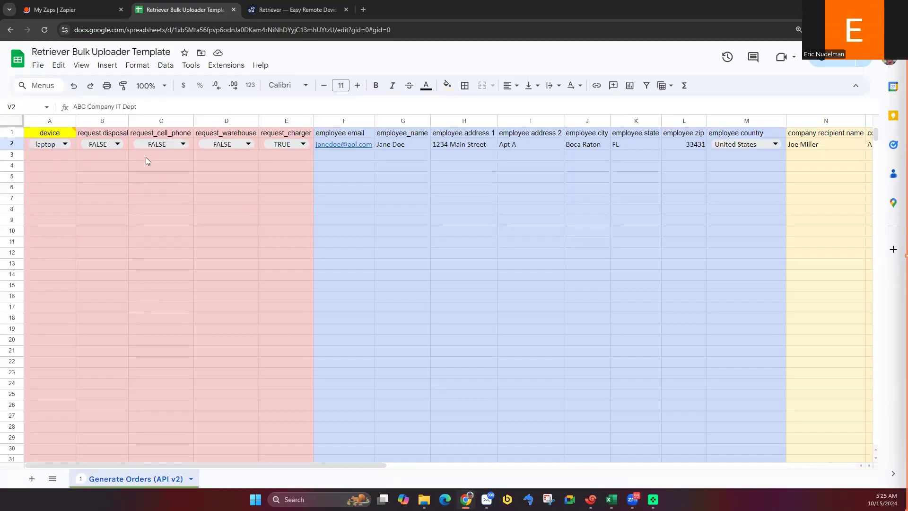
pyautogui.click(305, 10)
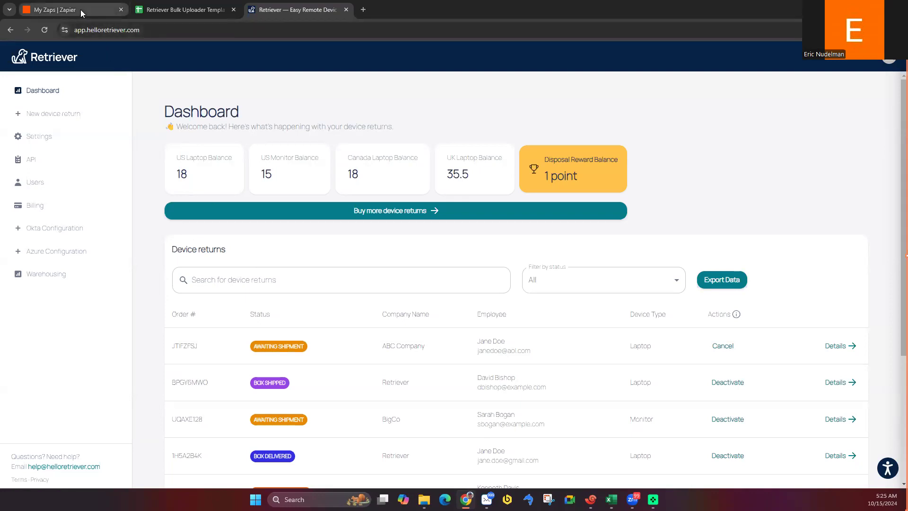
pyautogui.moveTo(632, 499)
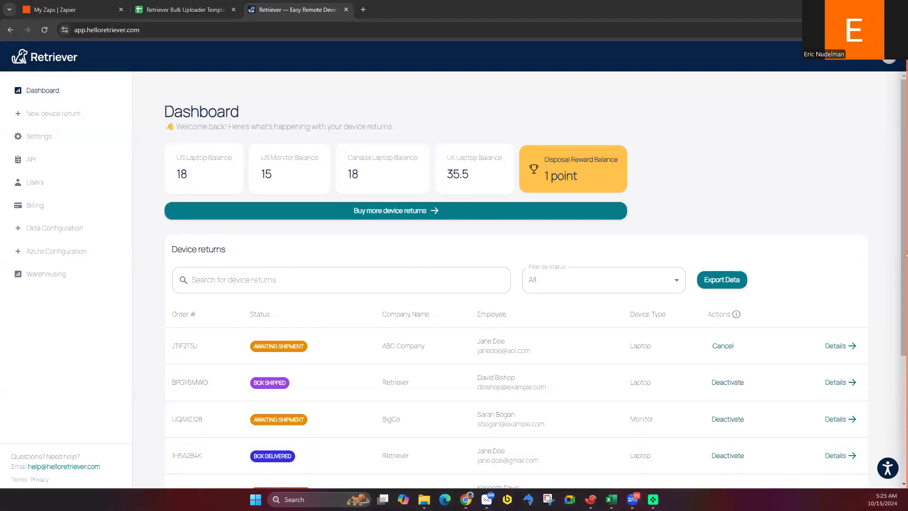